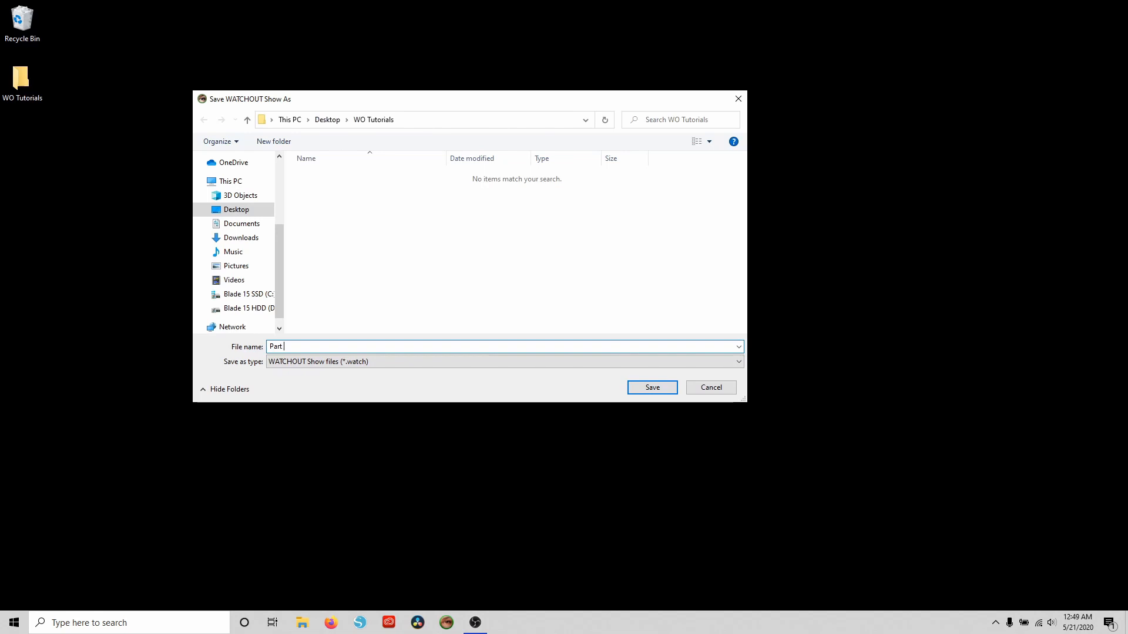
# Step: Save the show as Part 2 in the WO Tutorials folder and enlarge its window to fill the desktop
pyautogui.press('Return')
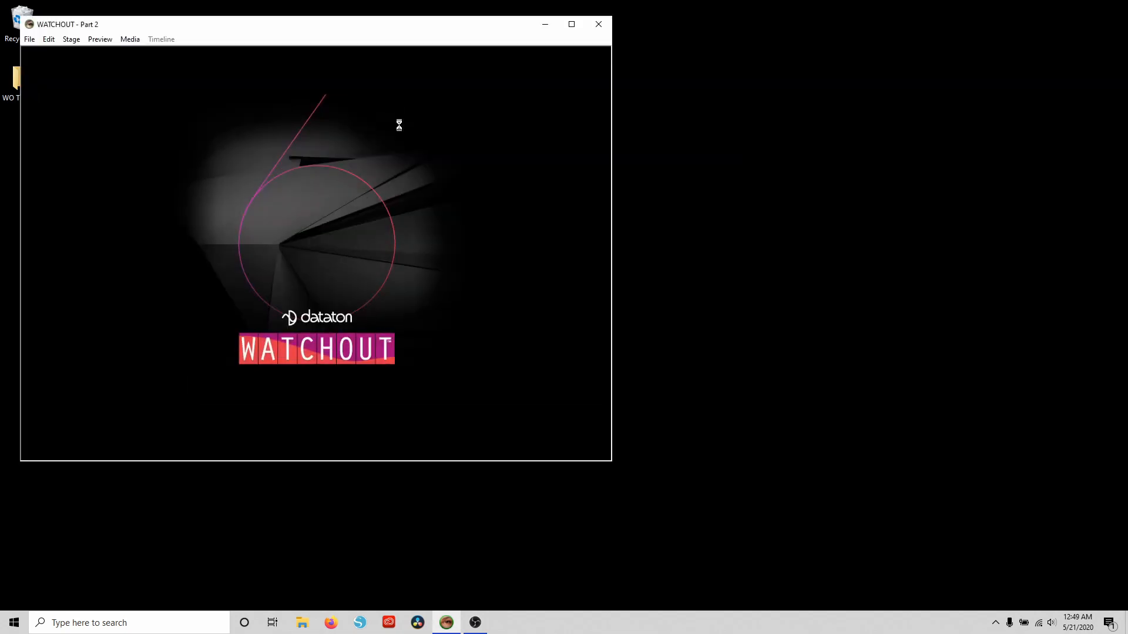
pyautogui.moveTo(414, 20); pyautogui.dragTo(393, 9)
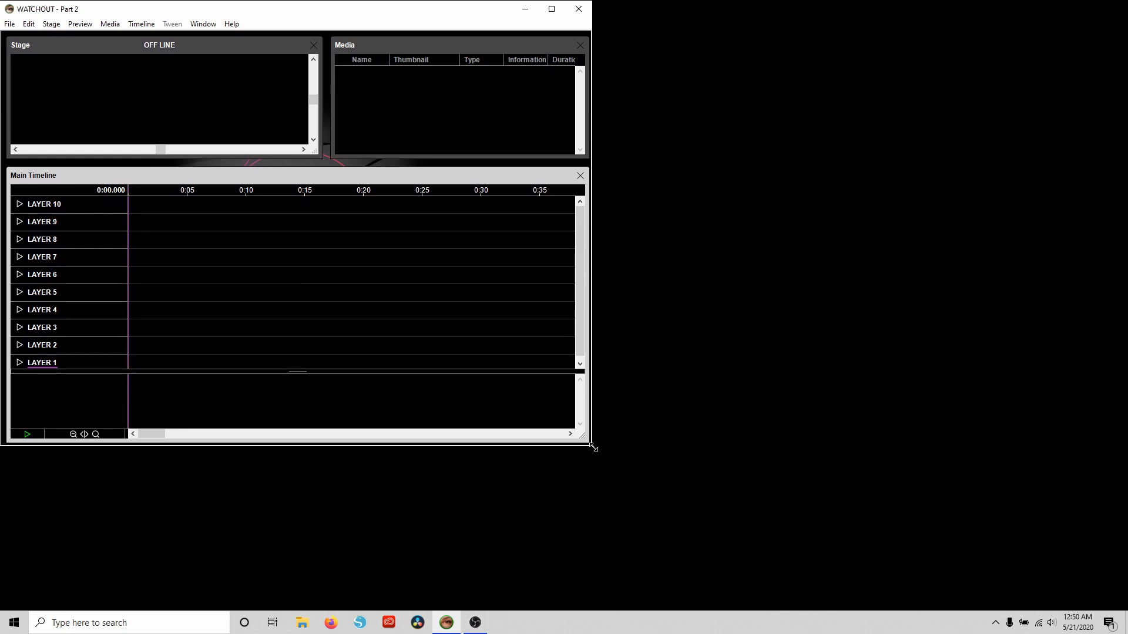
pyautogui.moveTo(799, 504); pyautogui.dragTo(1124, 608)
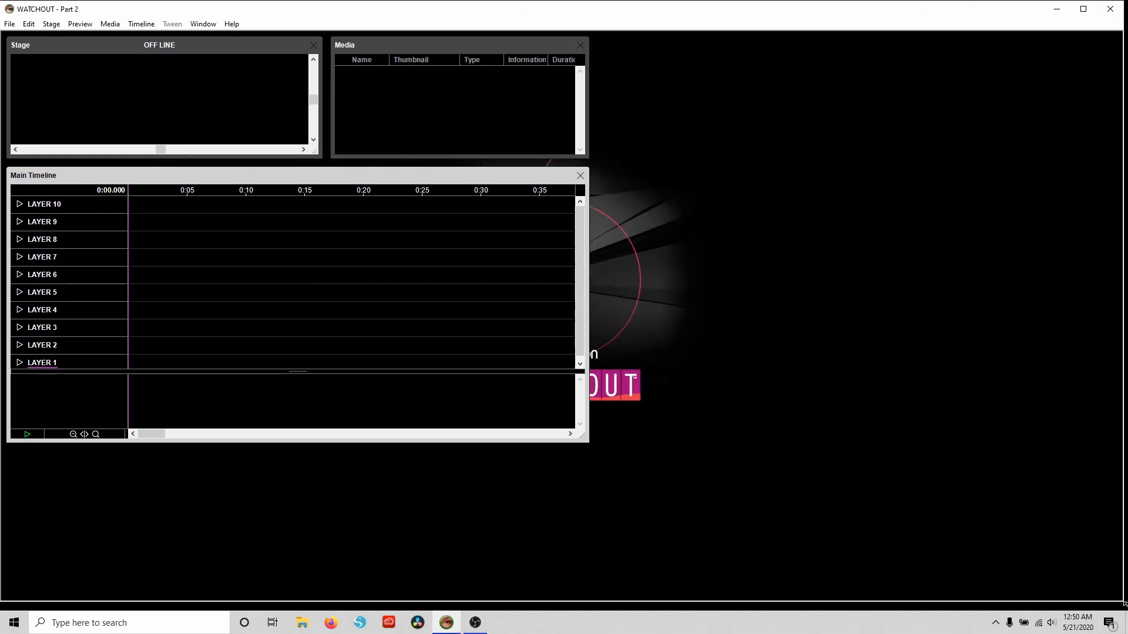
# Step: Arrange the workspace with a full-width Main Timeline below, and the enlarged Stage and Media windows side by side above it
pyautogui.moveTo(487, 177); pyautogui.dragTo(485, 345)
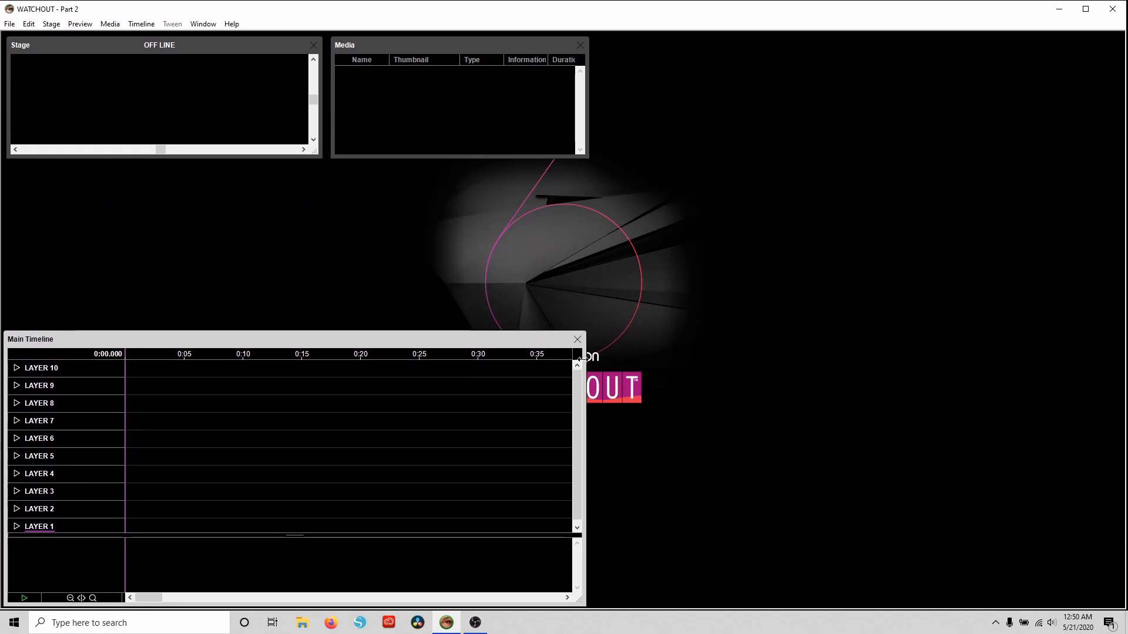
pyautogui.moveTo(584, 360); pyautogui.dragTo(1124, 410)
pyautogui.moveTo(430, 47); pyautogui.dragTo(964, 44)
pyautogui.moveTo(877, 158); pyautogui.dragTo(889, 320)
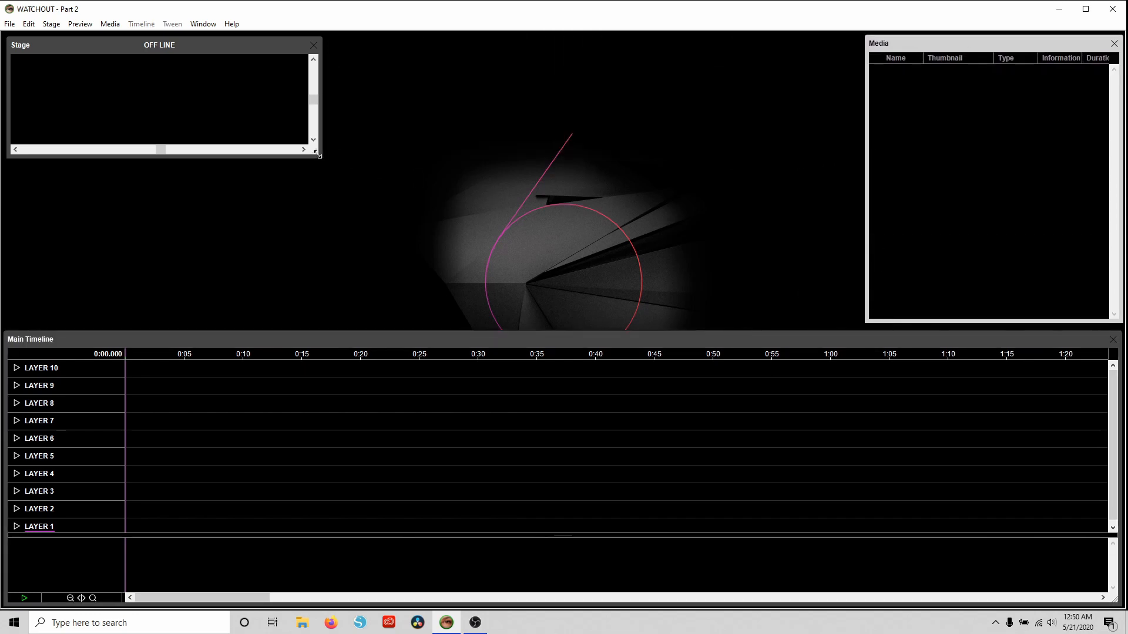
pyautogui.moveTo(316, 152); pyautogui.dragTo(857, 315)
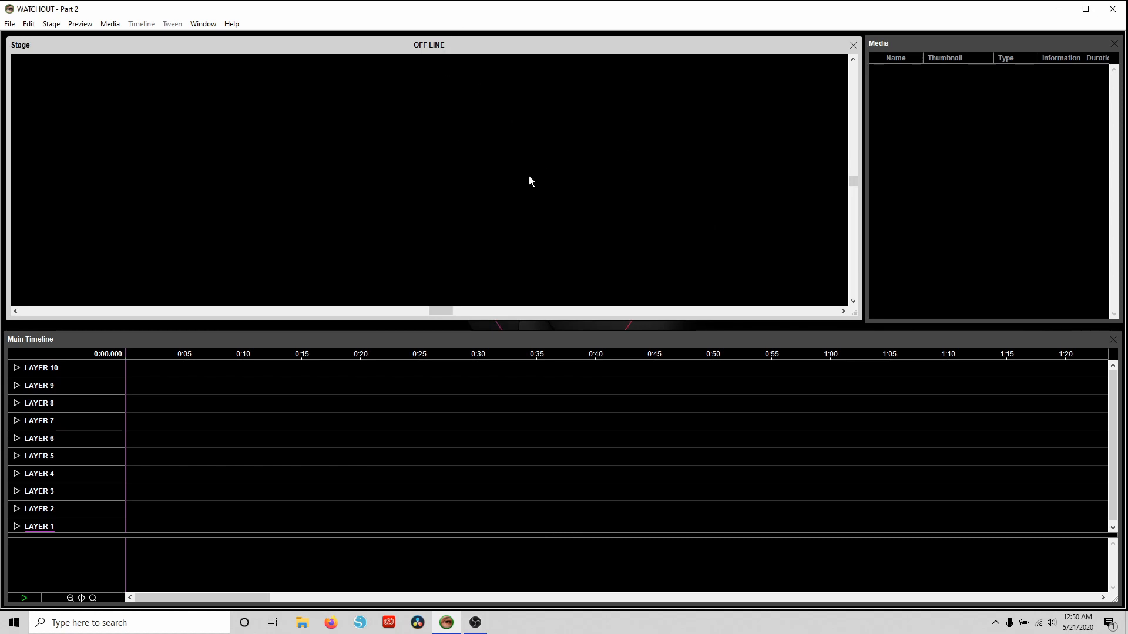
pyautogui.click(533, 338)
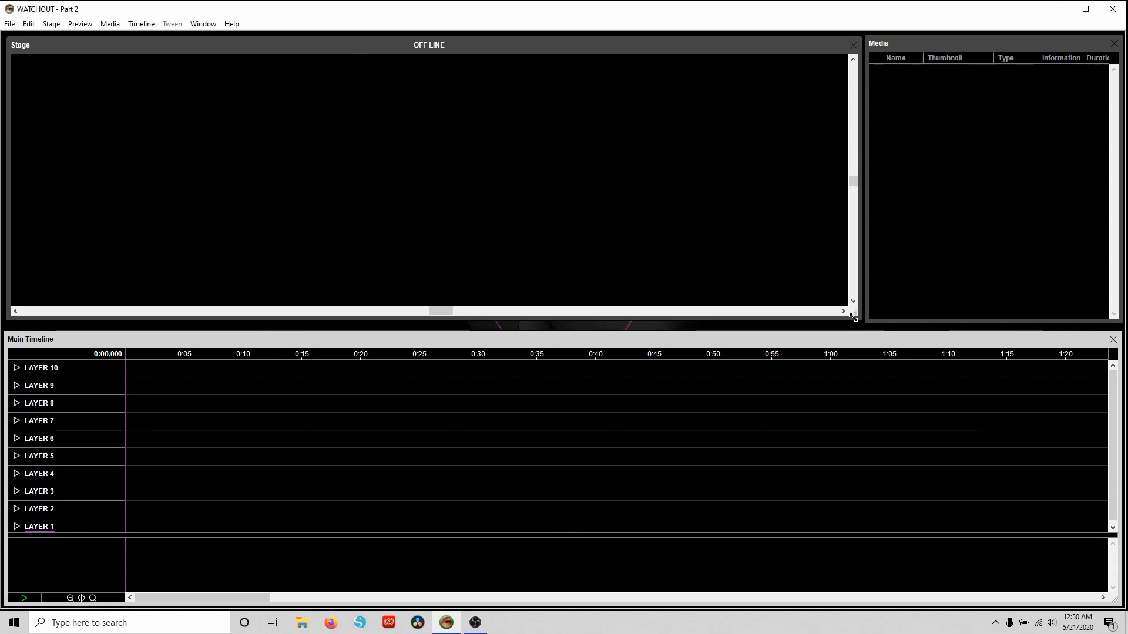
pyautogui.moveTo(854, 314)
pyautogui.mouseDown()
pyautogui.moveTo(772, 280)
pyautogui.moveTo(851, 321)
pyautogui.mouseUp()
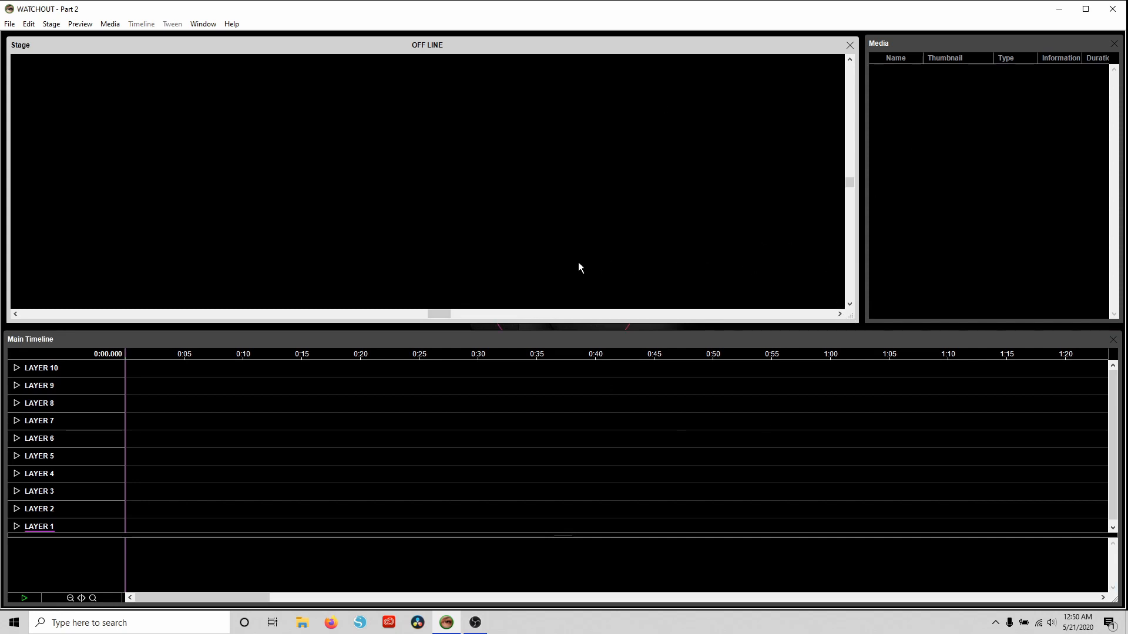
# Step: Save the current window arrangement as a layout preset
pyautogui.click(203, 24)
pyautogui.moveTo(221, 45)
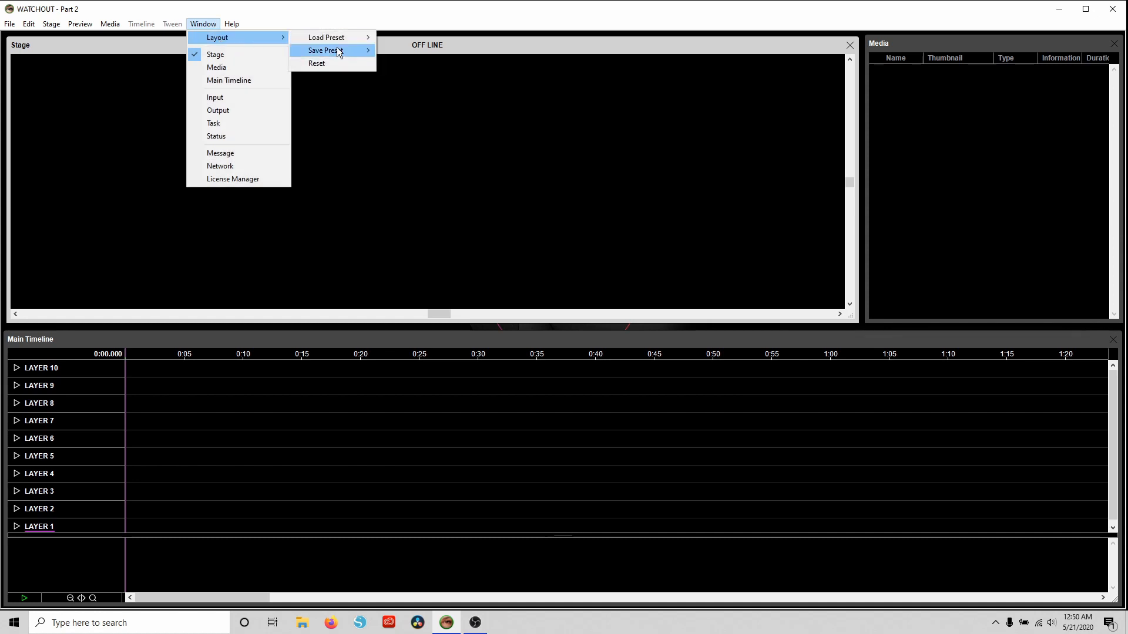
pyautogui.moveTo(338, 50)
pyautogui.click(406, 53)
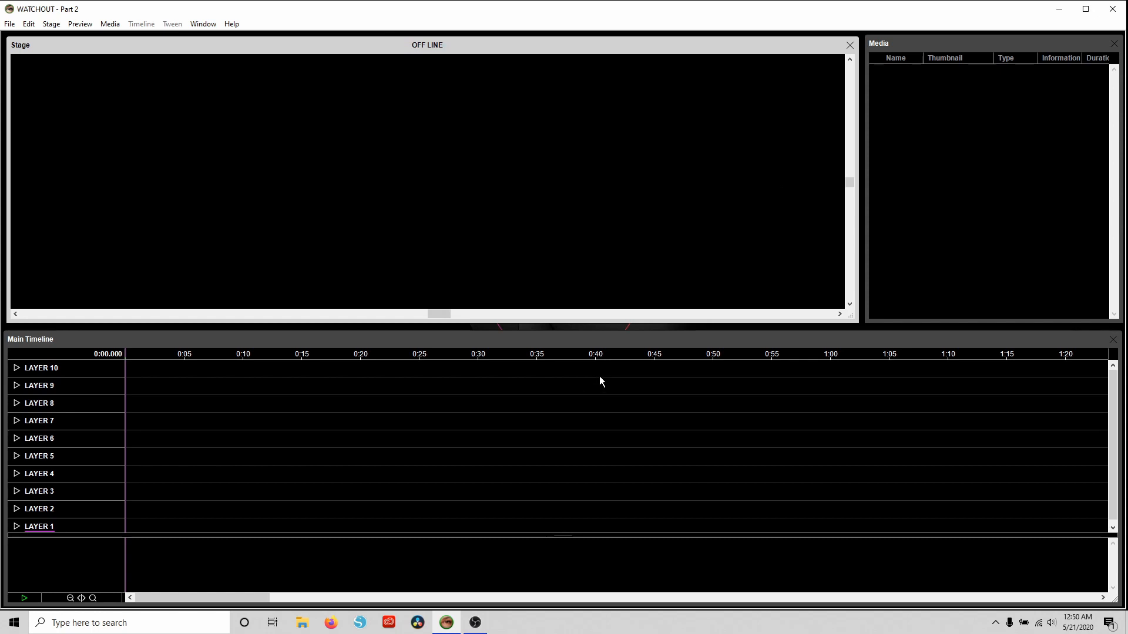
# Step: Examine the list of available windows and the context commands offered for the Stage, Media and Main Timeline windows
pyautogui.click(204, 24)
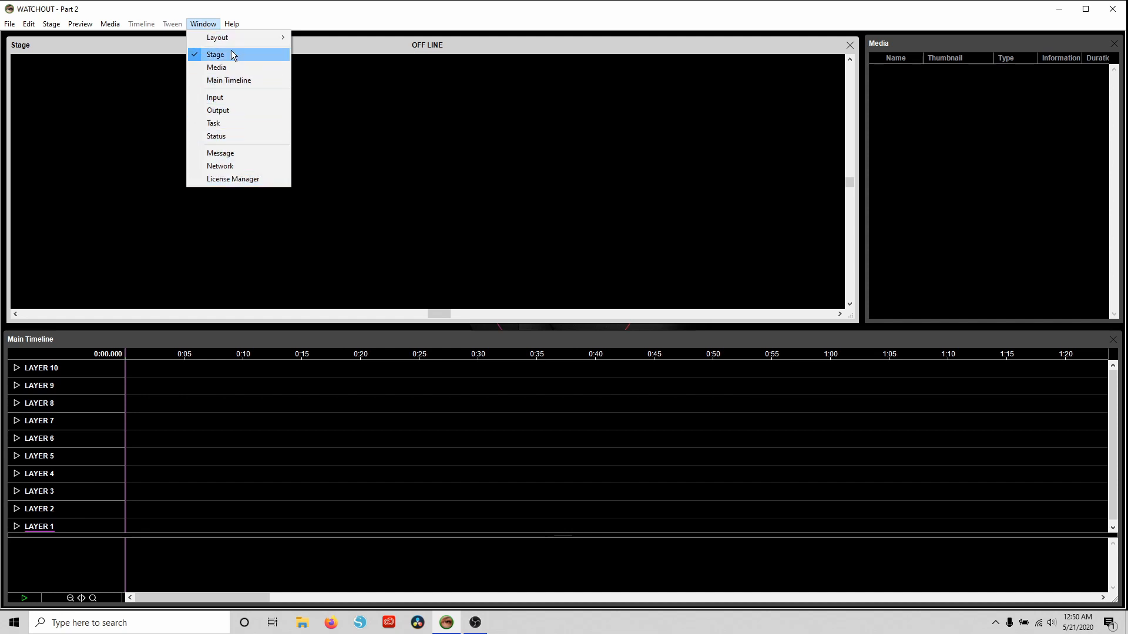
pyautogui.click(361, 44)
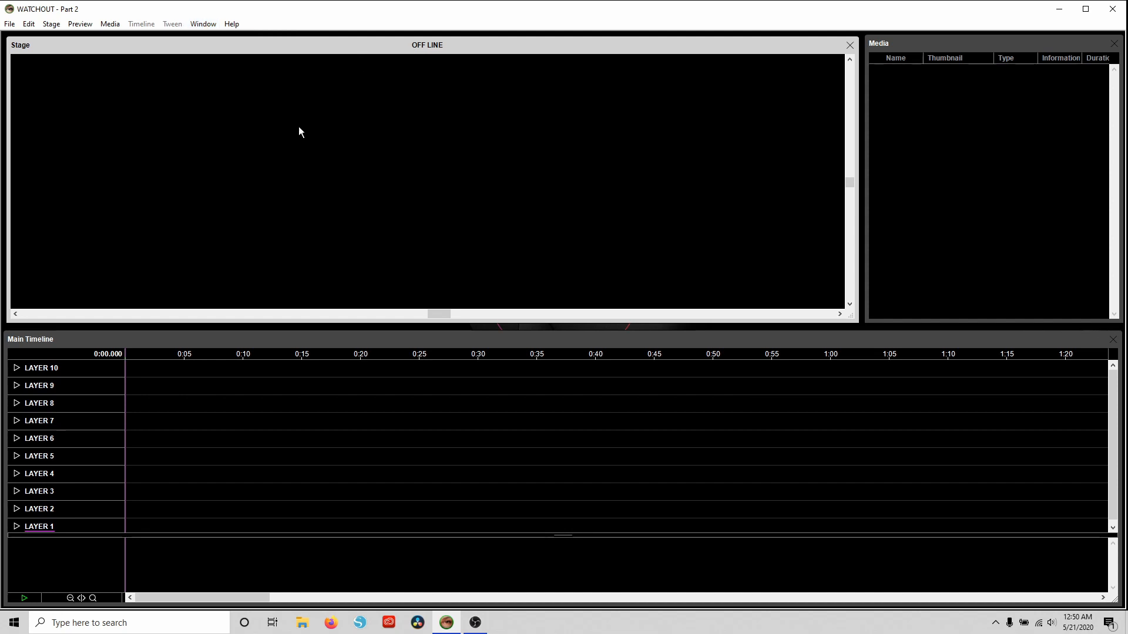
pyautogui.rightClick(248, 115)
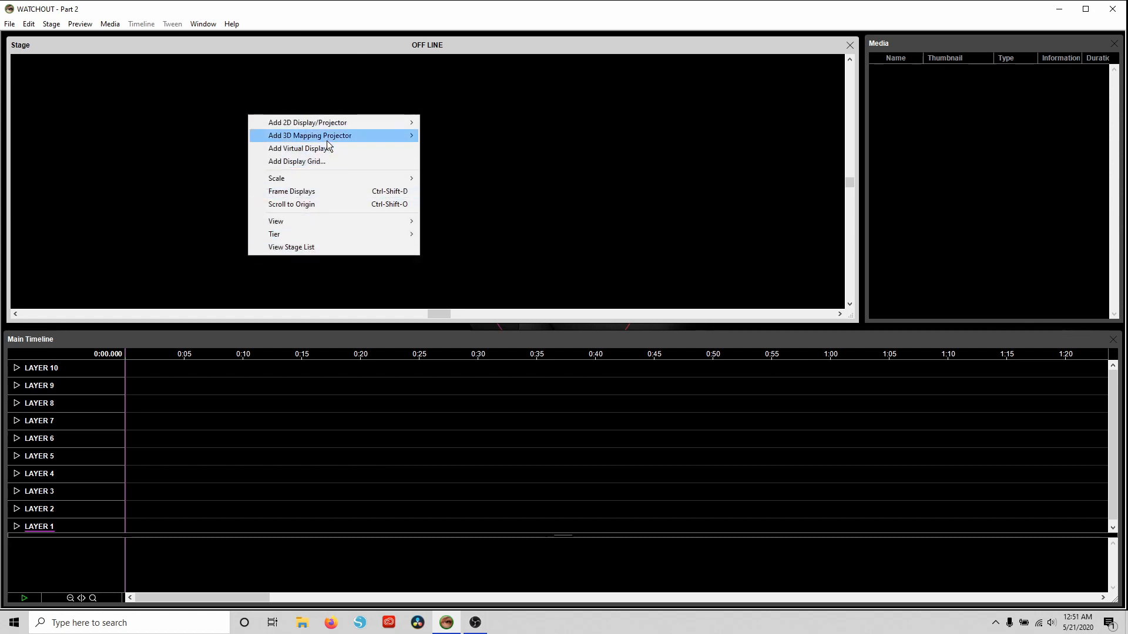
pyautogui.moveTo(334, 139)
pyautogui.click(575, 155)
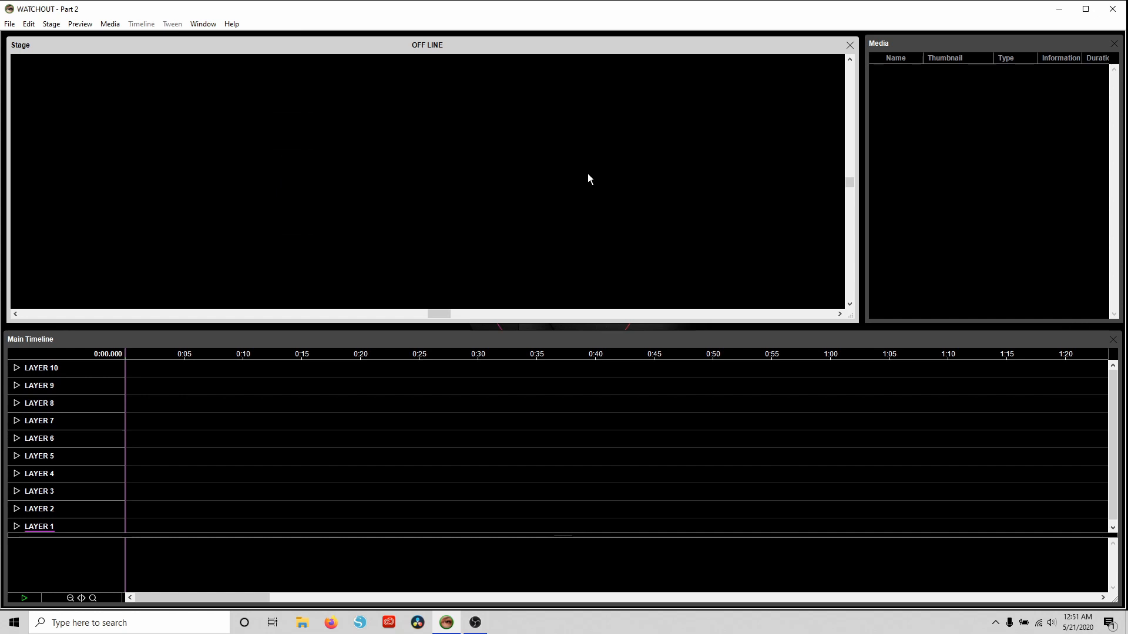
pyautogui.rightClick(960, 144)
pyautogui.rightClick(694, 369)
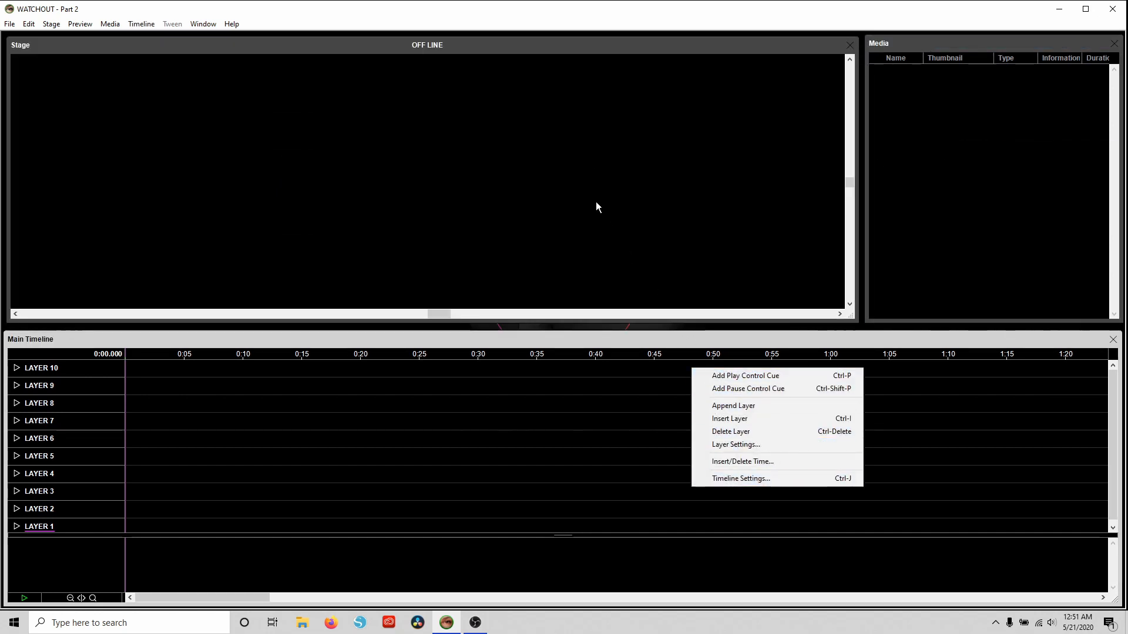
pyautogui.click(558, 54)
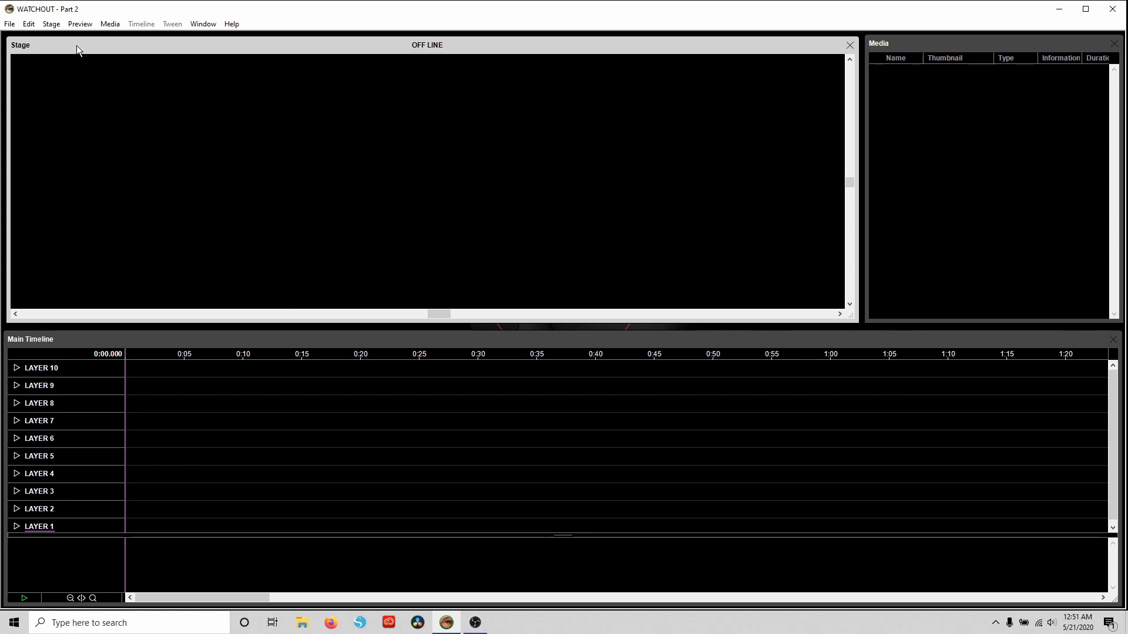
# Step: Add an HD-1080 (1920x1080) 2D display to the Stage and reposition it freely in the empty area
pyautogui.click(53, 25)
pyautogui.moveTo(72, 38)
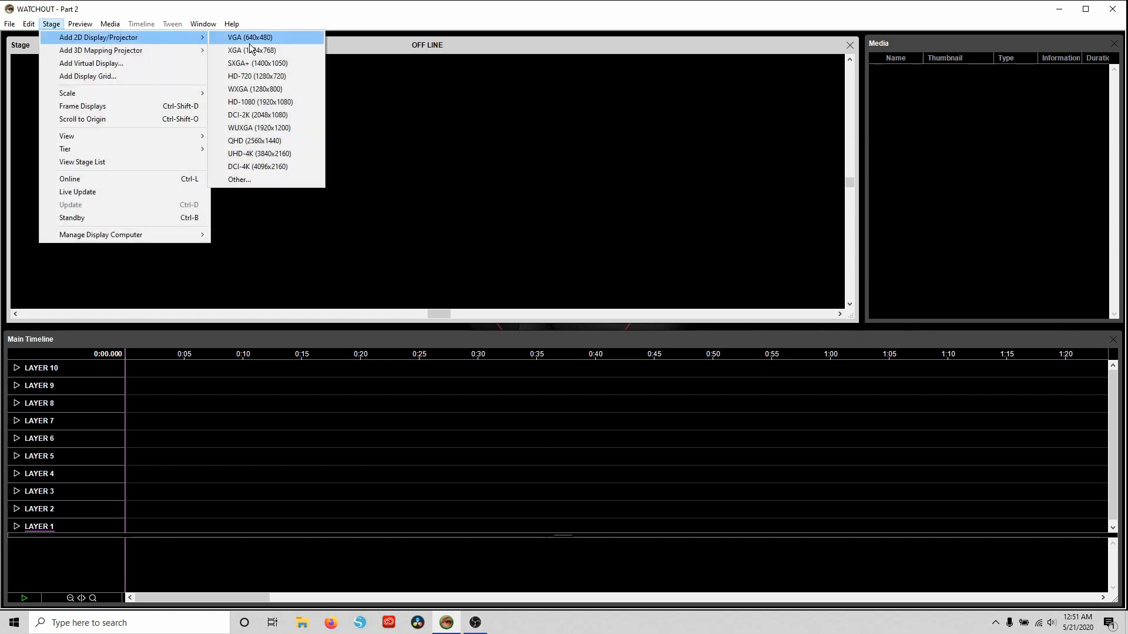
pyautogui.click(271, 104)
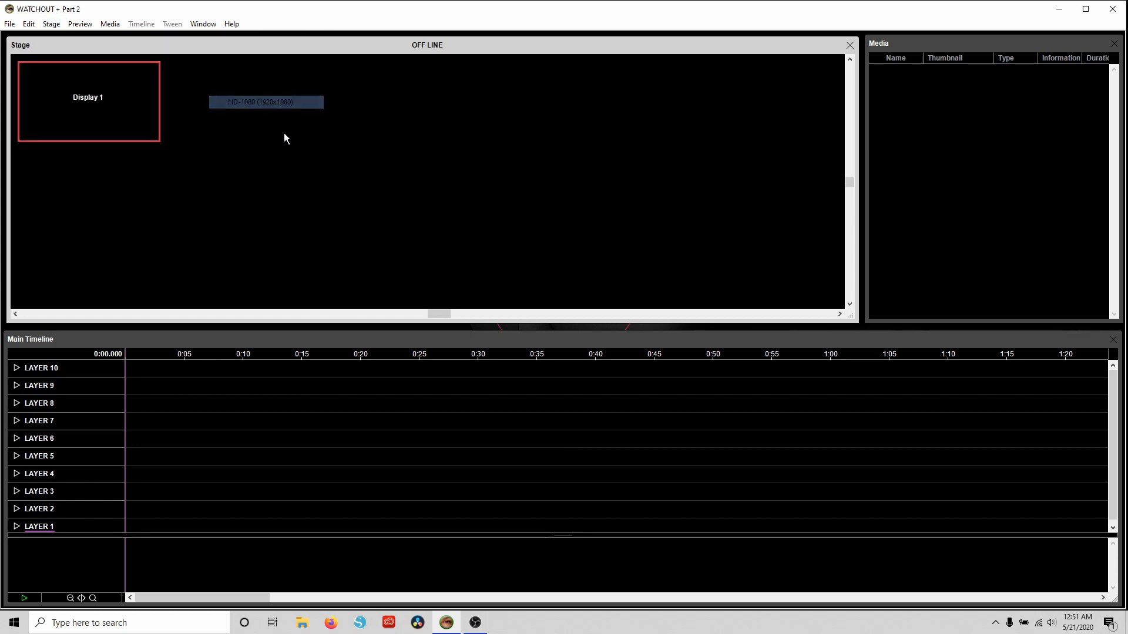
pyautogui.moveTo(96, 98); pyautogui.dragTo(347, 129)
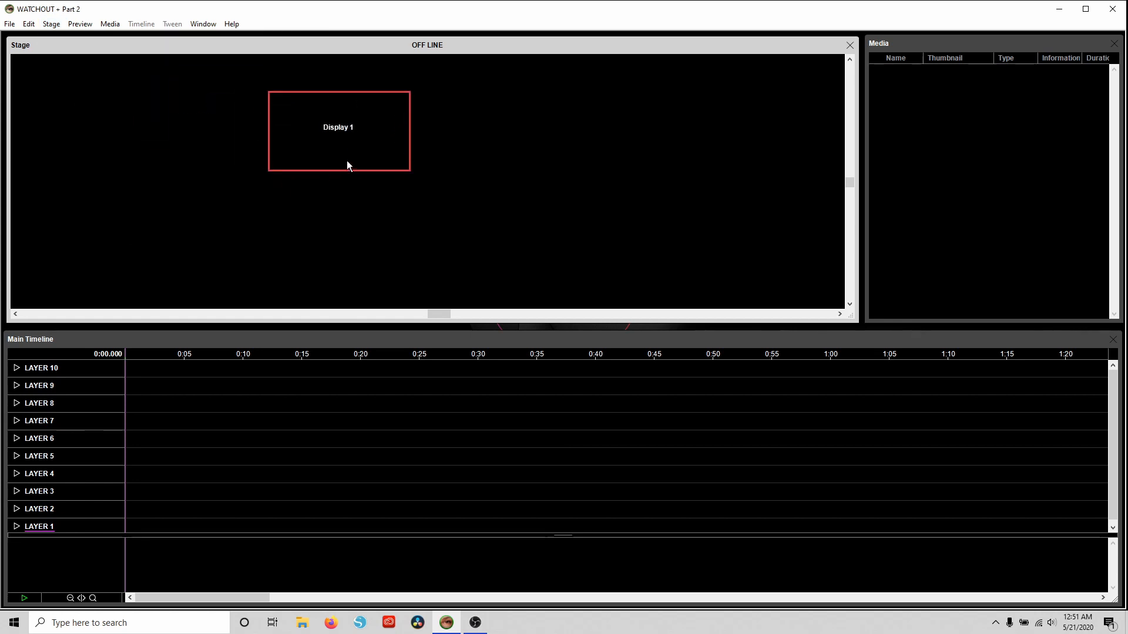
pyautogui.moveTo(341, 127); pyautogui.dragTo(315, 170)
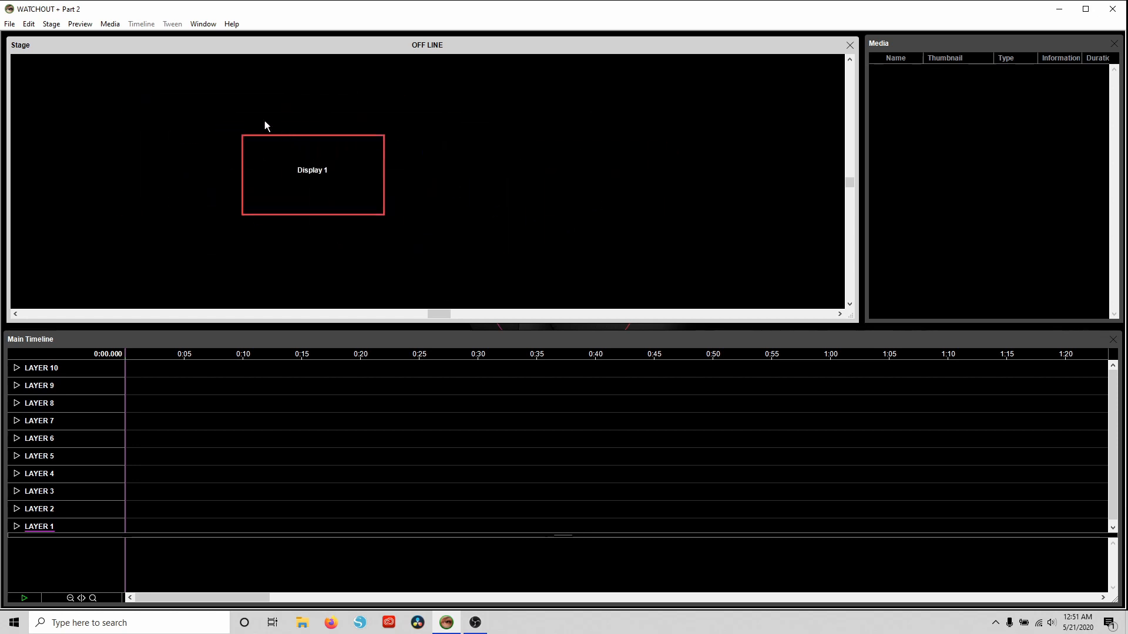
# Step: Reduce the Stage scale until the origin lines show, and move Display 1 close to the origin, just below and right of it
pyautogui.rightClick(186, 106)
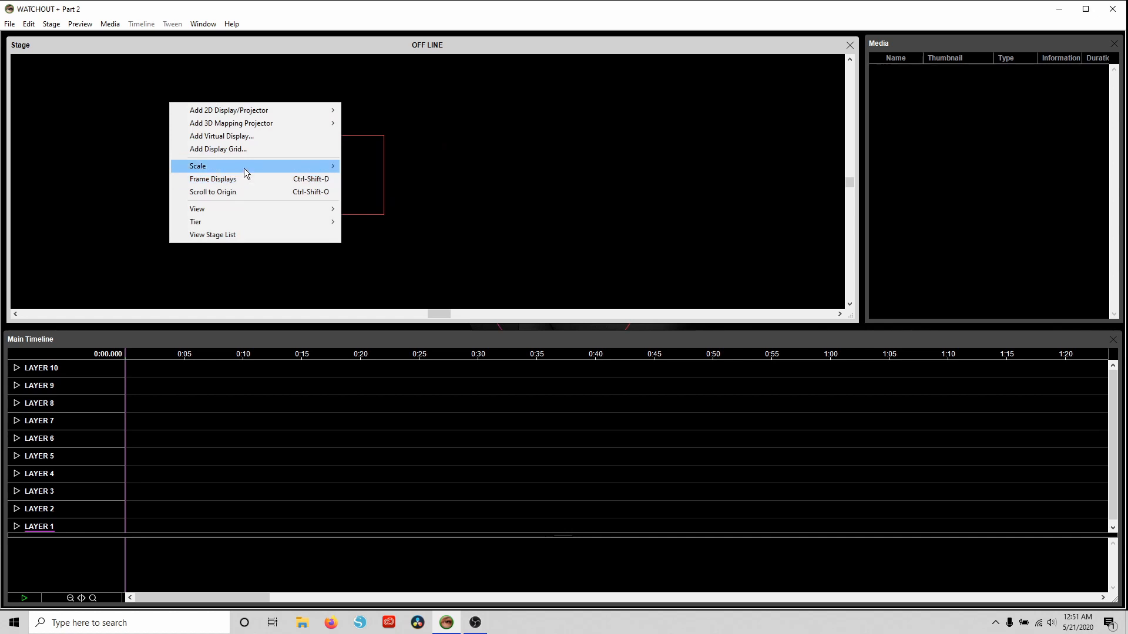
pyautogui.moveTo(244, 167)
pyautogui.click(363, 191)
pyautogui.rightClick(366, 167)
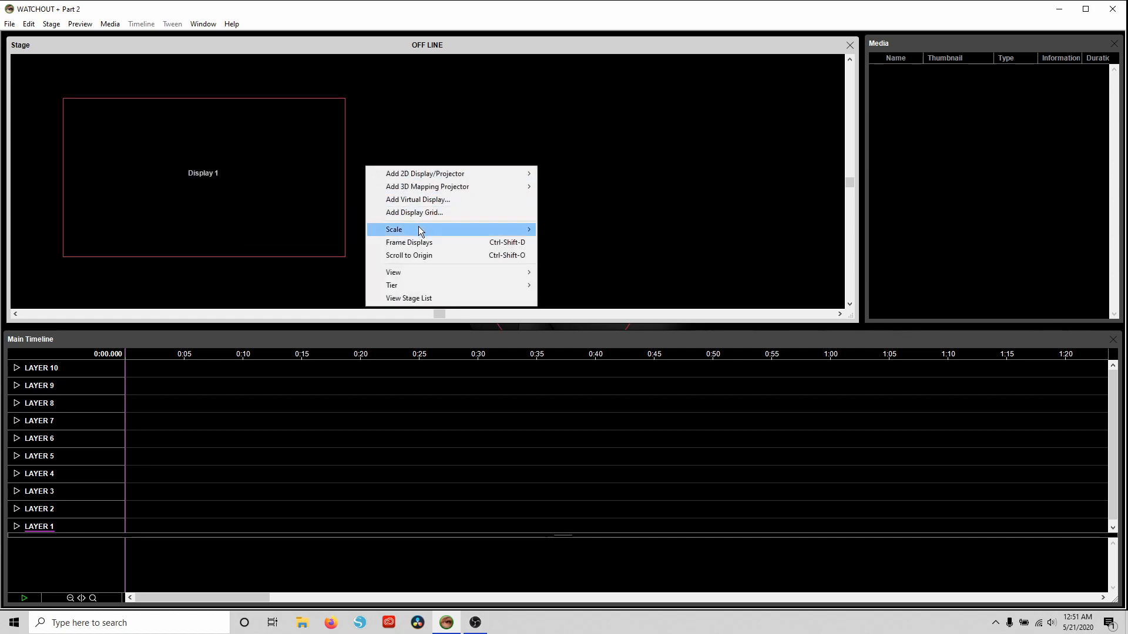
pyautogui.moveTo(525, 233)
pyautogui.click(564, 230)
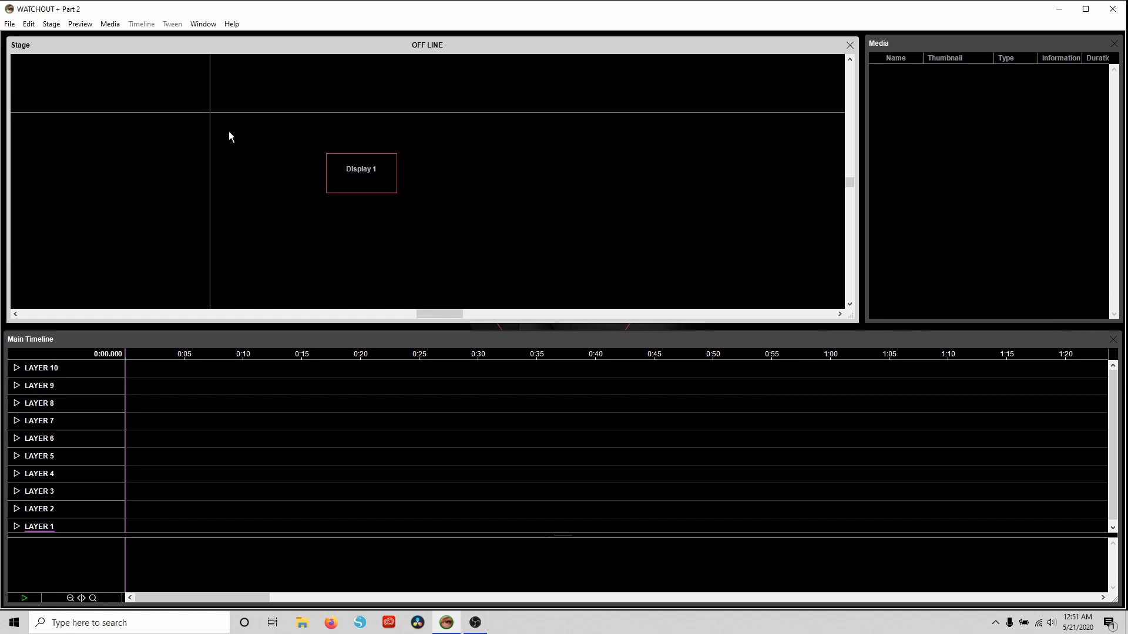
pyautogui.moveTo(363, 171); pyautogui.dragTo(332, 161)
pyautogui.moveTo(332, 161); pyautogui.dragTo(253, 137)
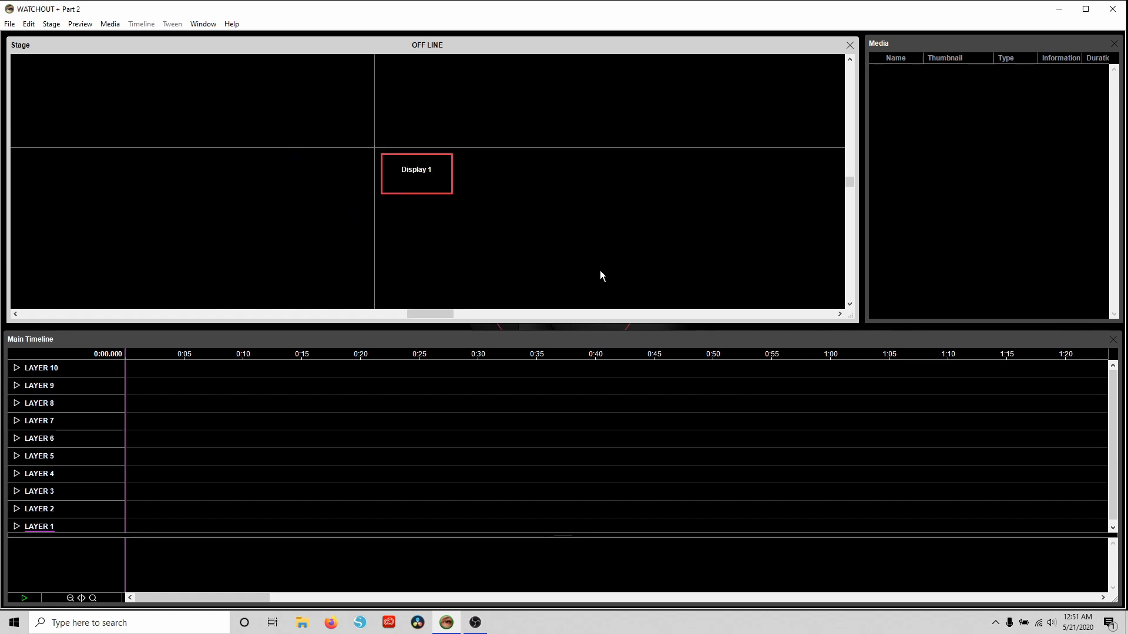
# Step: Widen the Media window to include its Location column and extend the Main Timeline window upward to show all ten layers
pyautogui.click(903, 45)
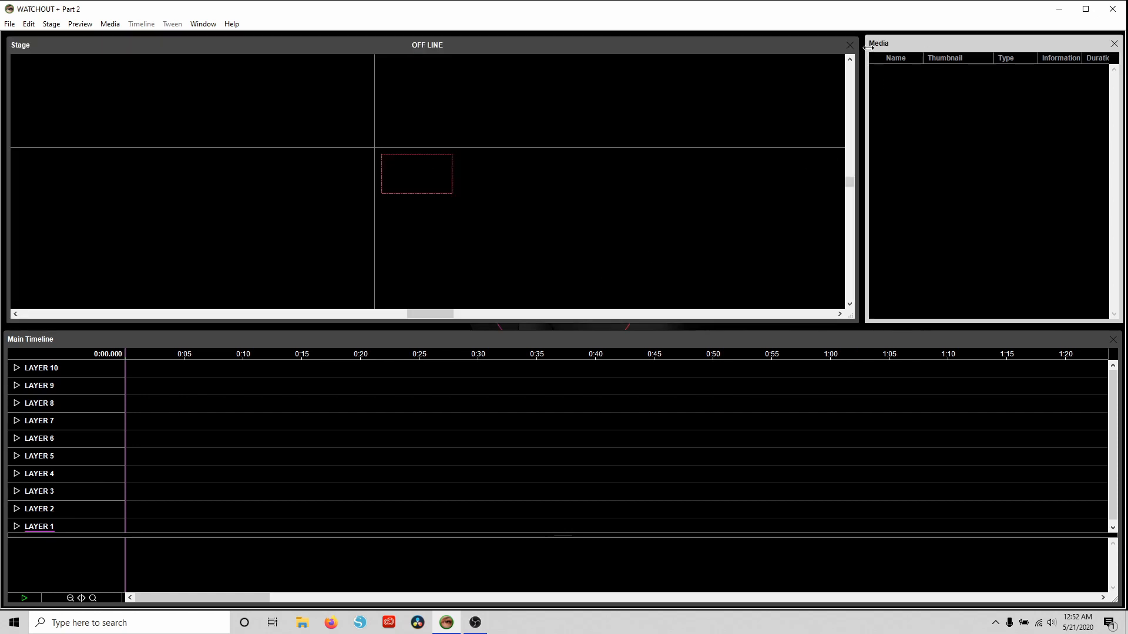
pyautogui.moveTo(868, 47); pyautogui.dragTo(630, 47)
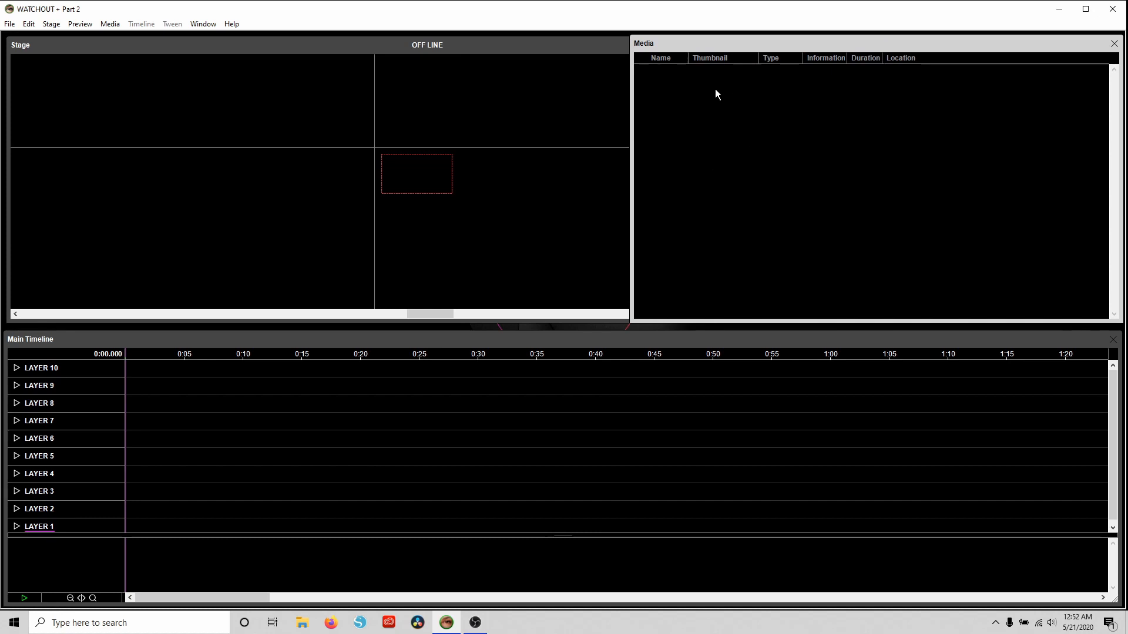
pyautogui.click(110, 24)
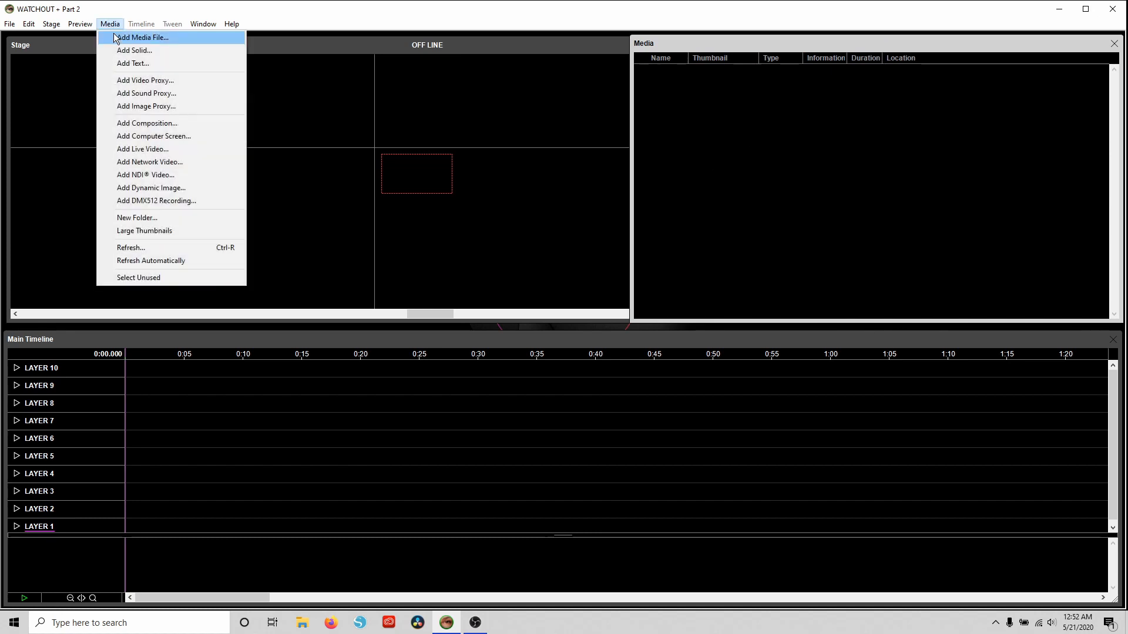
pyautogui.click(733, 126)
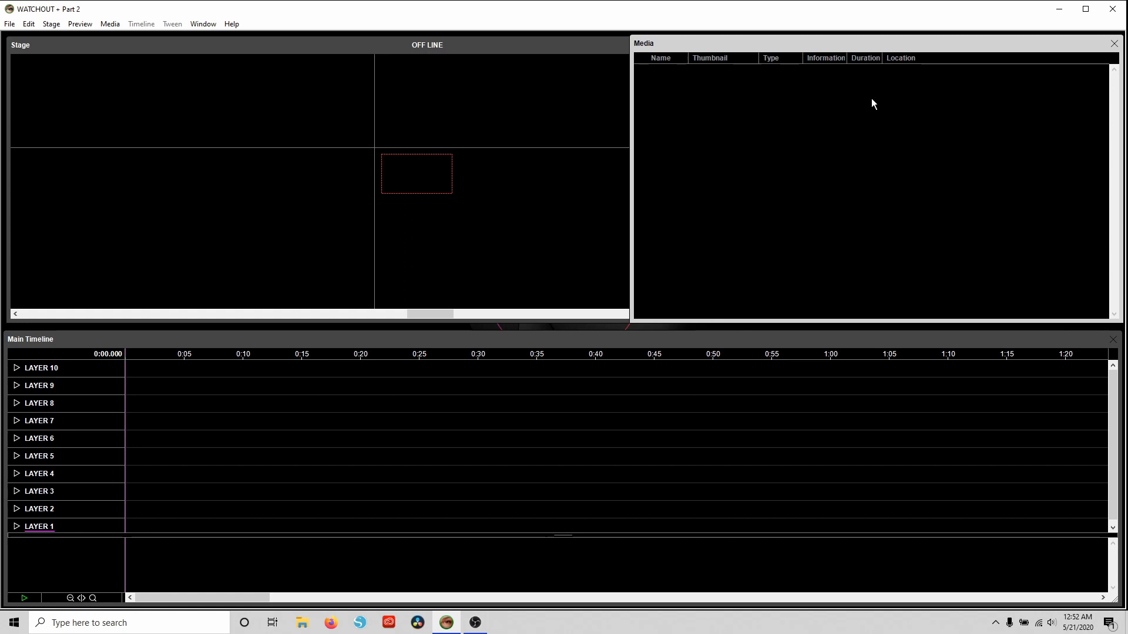
pyautogui.click(620, 360)
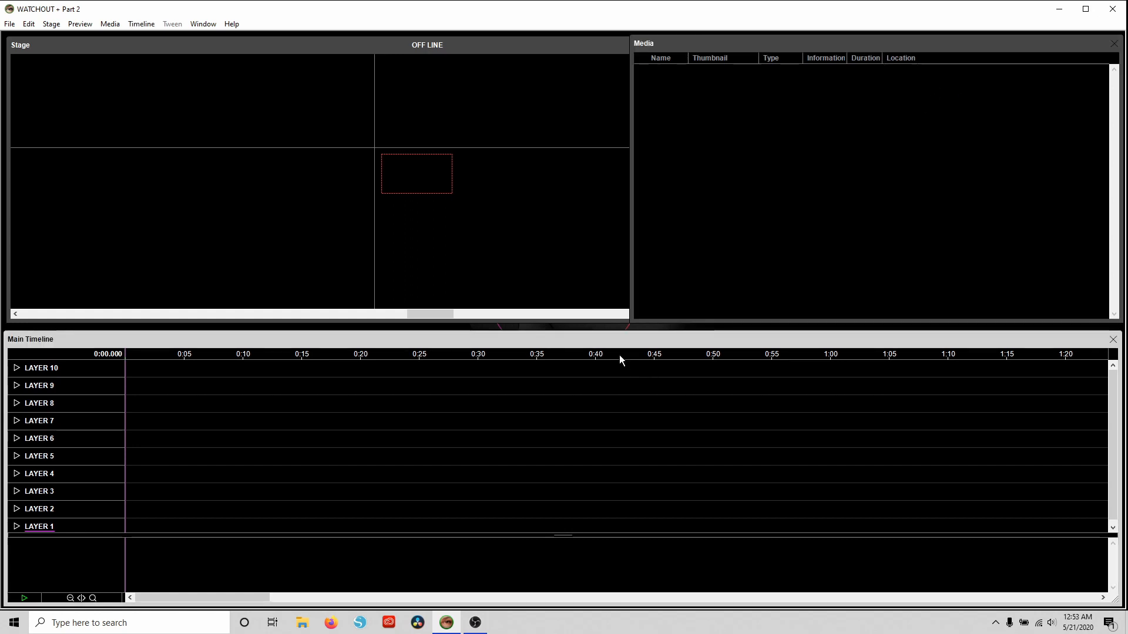
pyautogui.moveTo(617, 338); pyautogui.dragTo(614, 263)
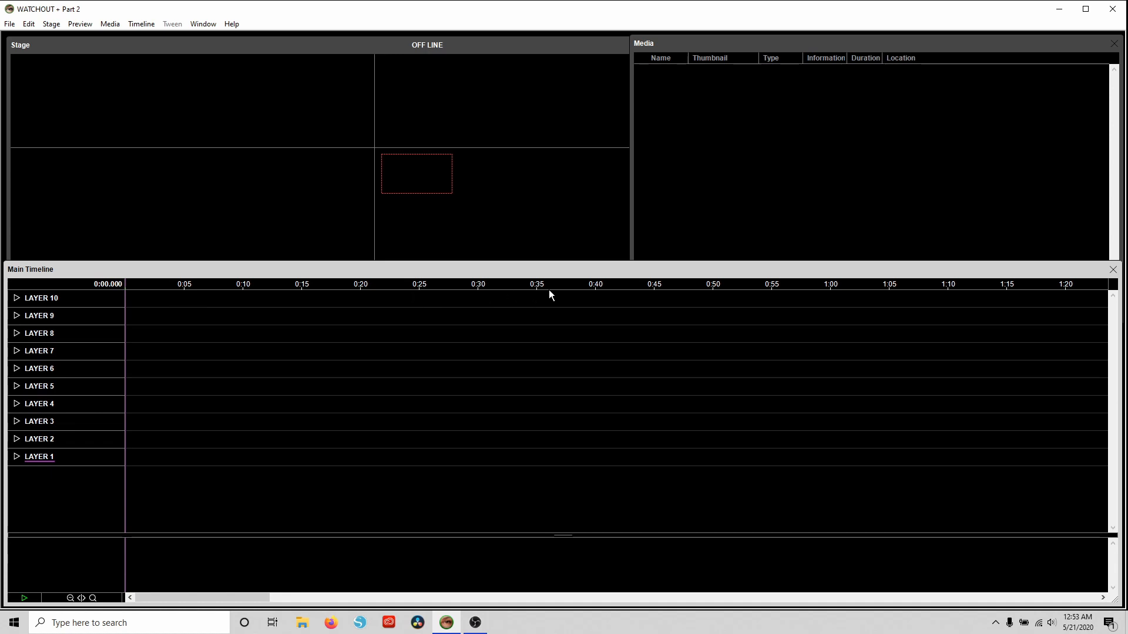
# Step: Jump the timeline playhead to about 0:30, 0:45, 0:30 and 0:25, and return it to the start
pyautogui.click(477, 287)
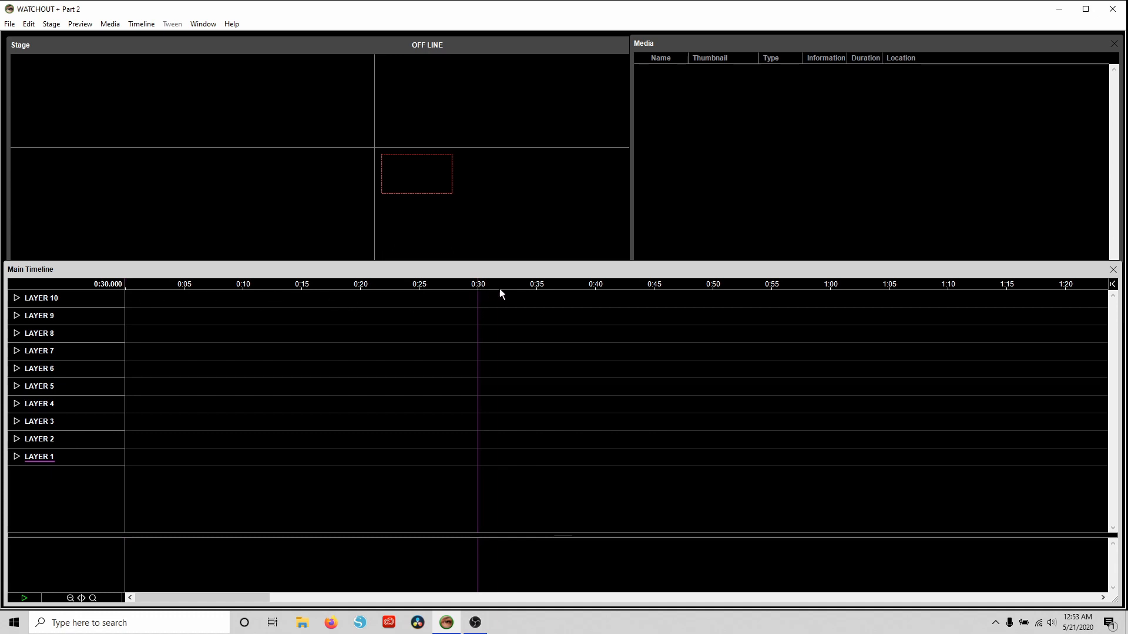
pyautogui.click(653, 288)
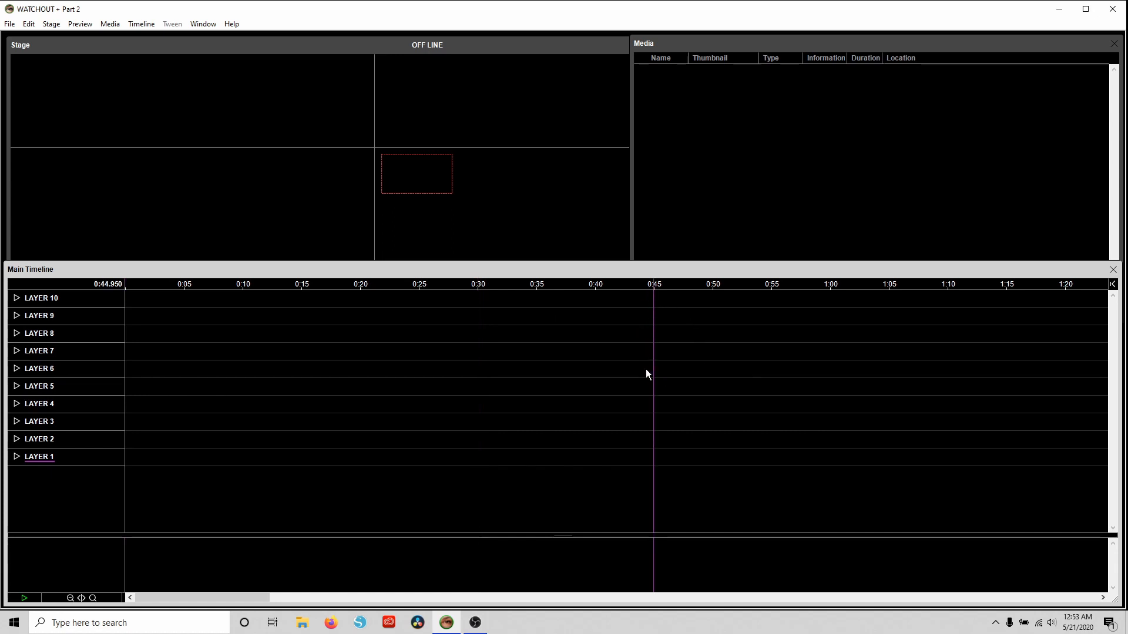
pyautogui.click(477, 287)
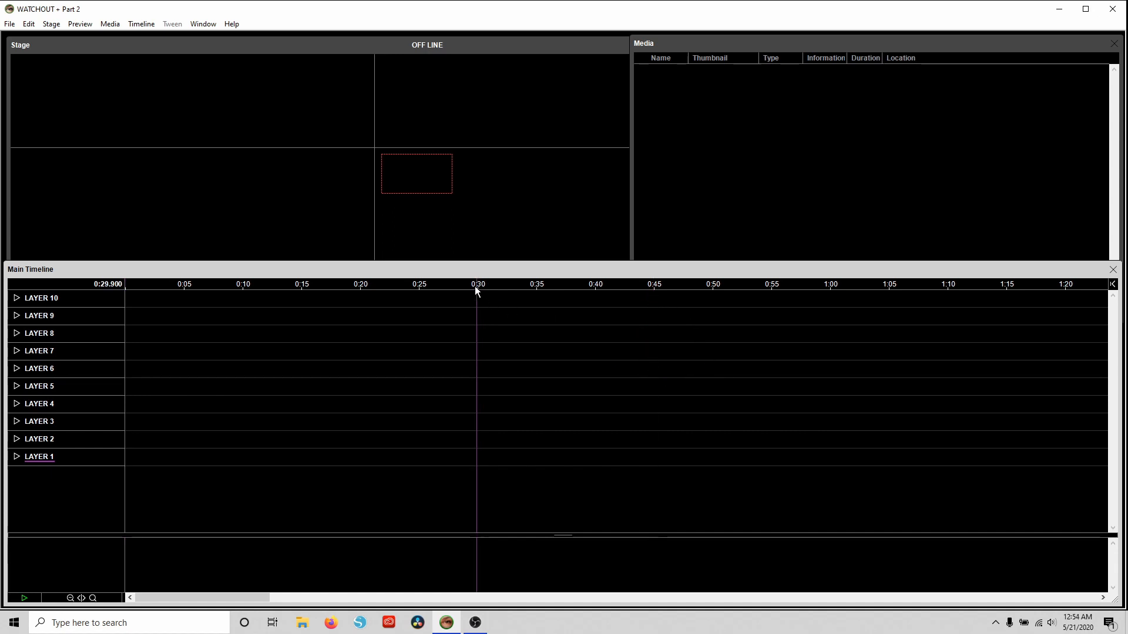
pyautogui.click(418, 287)
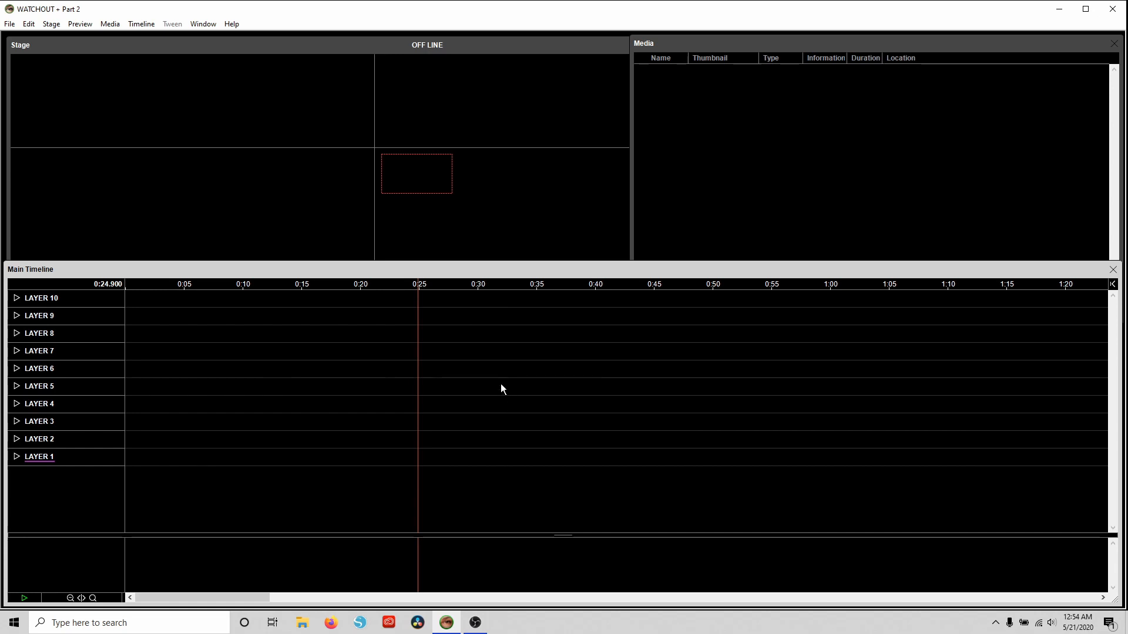
pyautogui.press('Home')
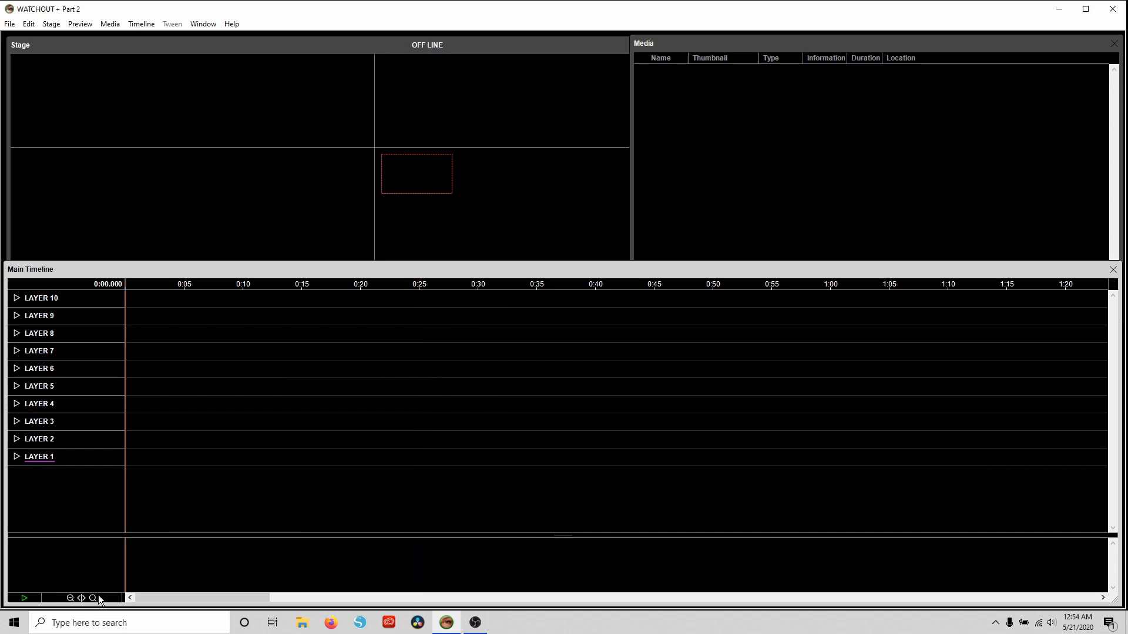
# Step: Play the main timeline for a few seconds and pause it, and zoom its time scale out and back in
pyautogui.click(27, 597)
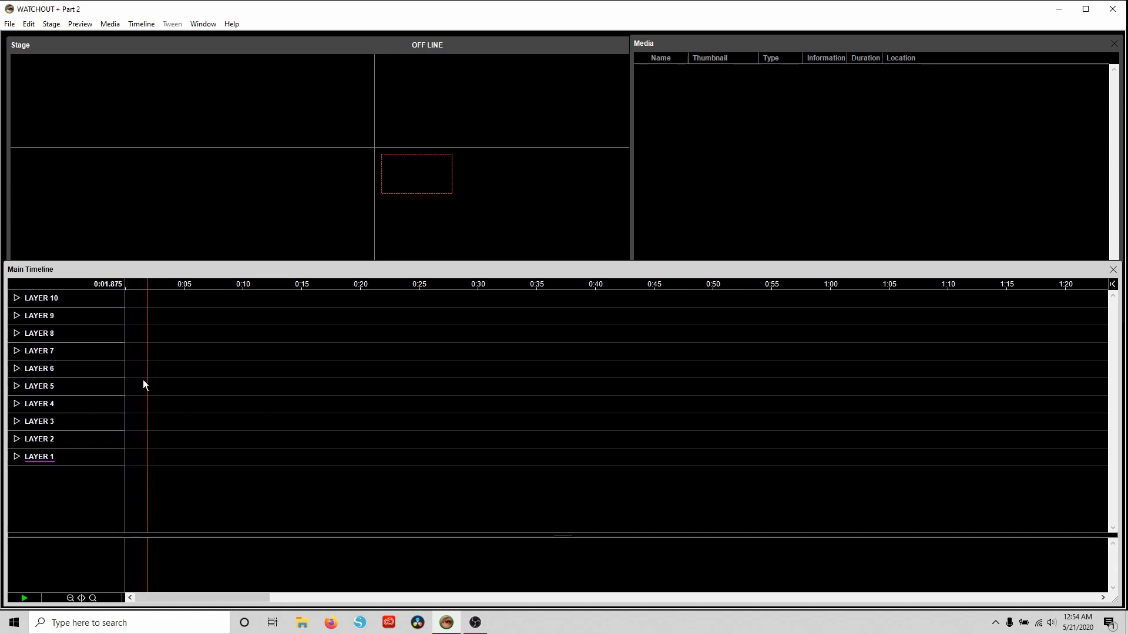
pyautogui.click(28, 597)
pyautogui.click(70, 598)
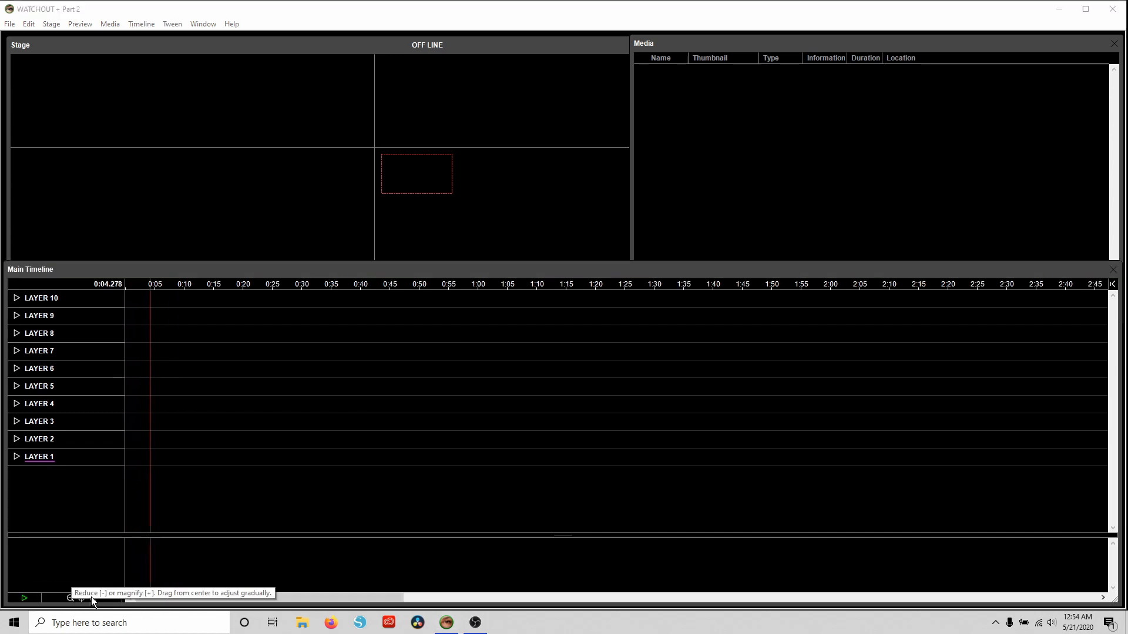
pyautogui.click(90, 597)
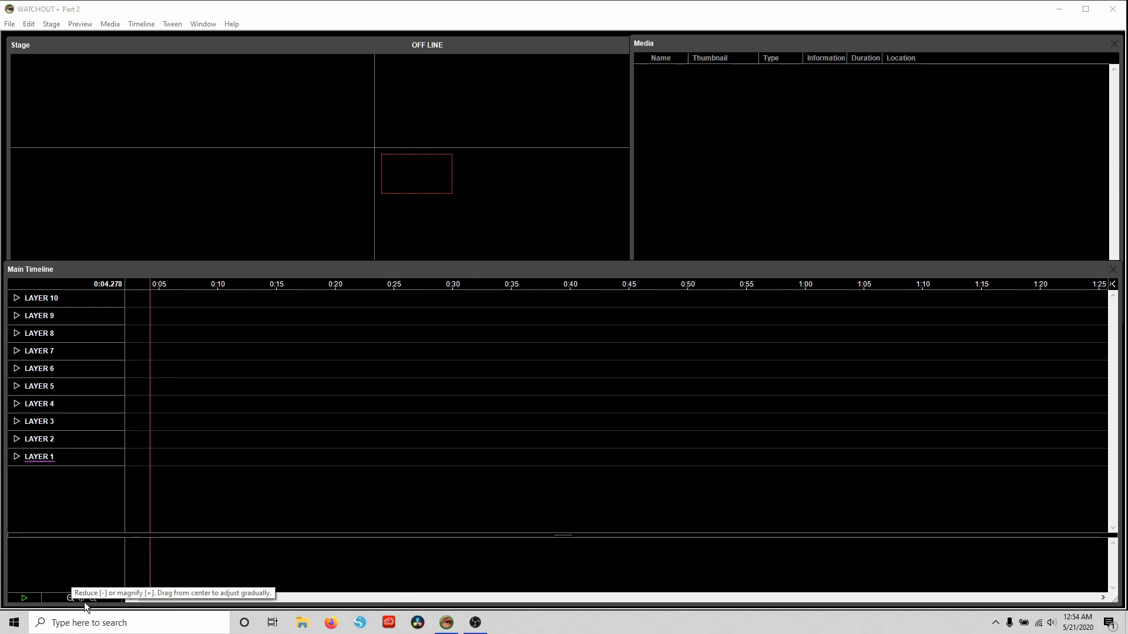
# Step: Reveal the visibility and lock controls of Layers 8 and 7, collapse both layers, and play the timeline briefly
pyautogui.click(16, 334)
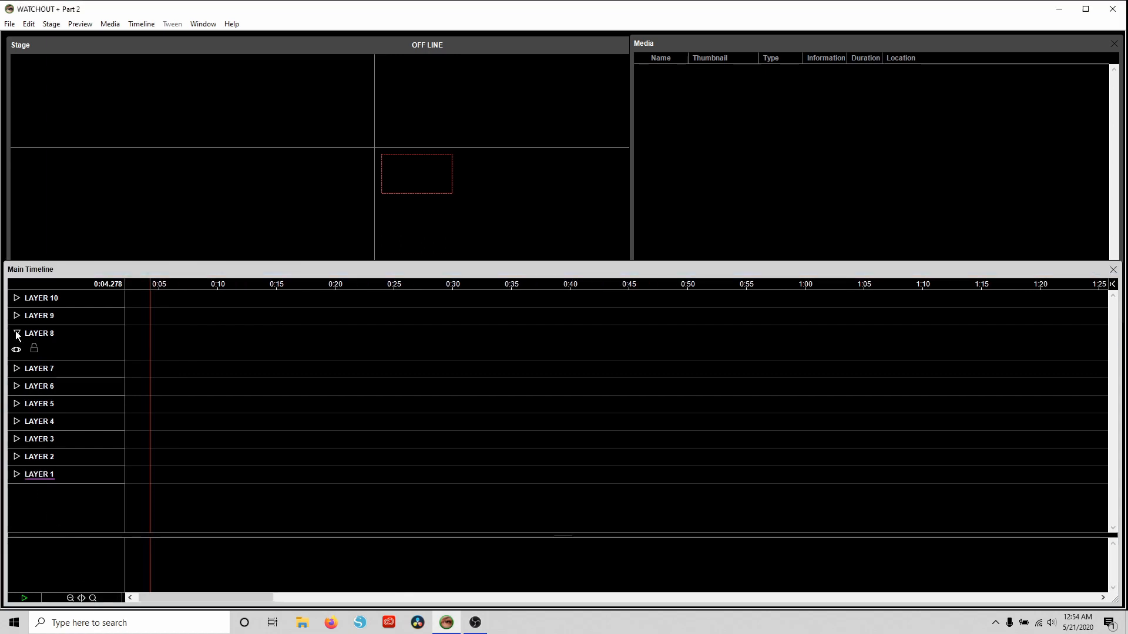
pyautogui.click(17, 369)
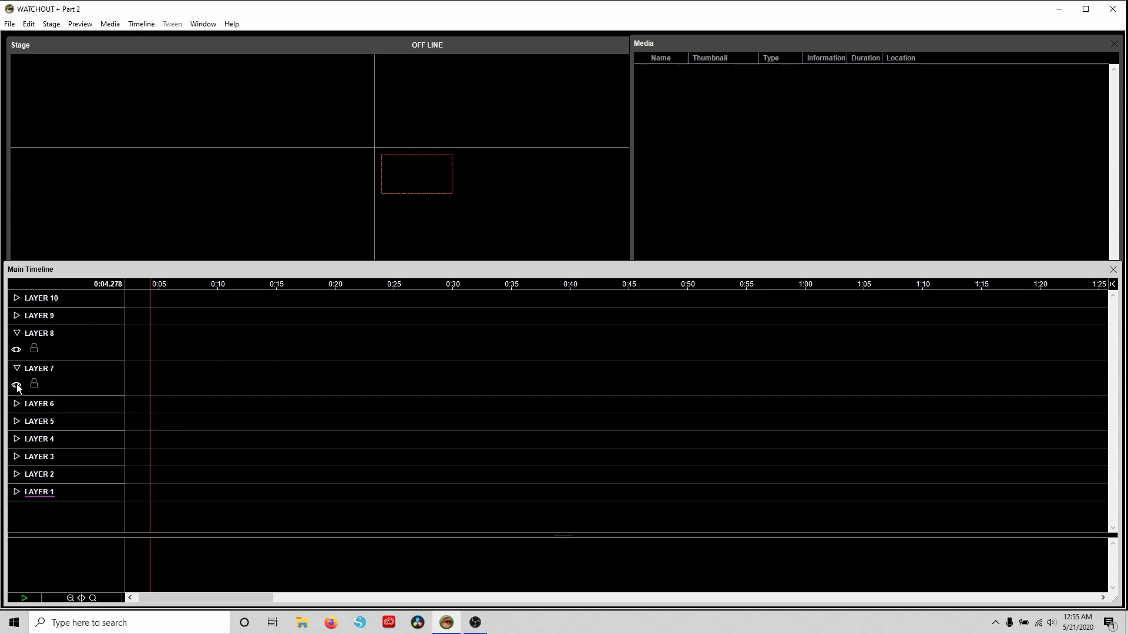
pyautogui.click(17, 369)
pyautogui.click(17, 334)
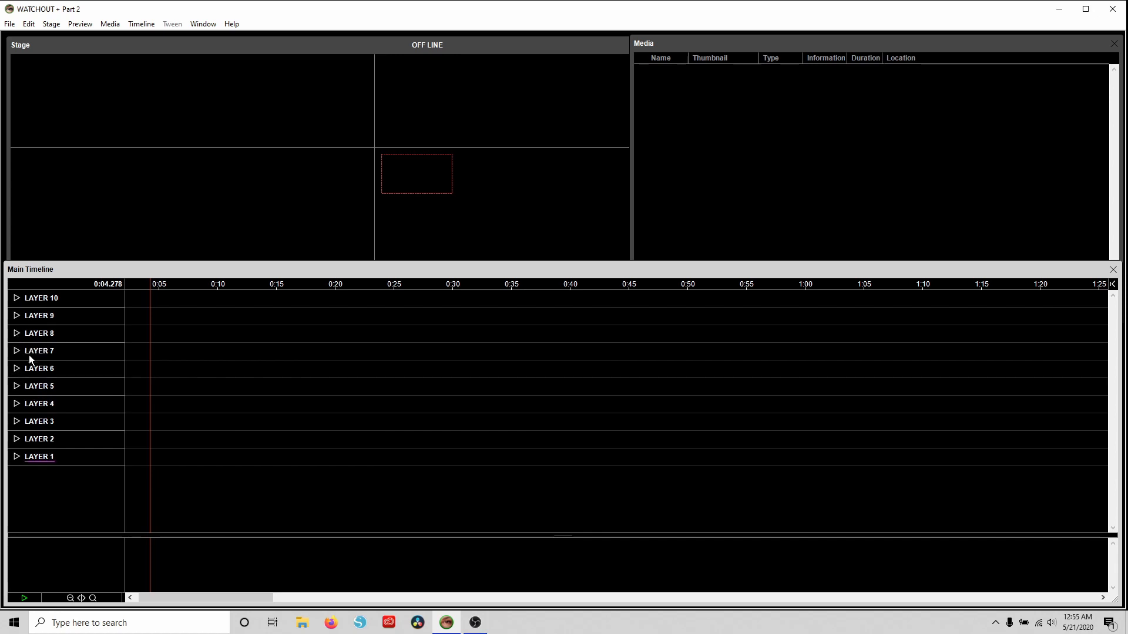
pyautogui.press('space')
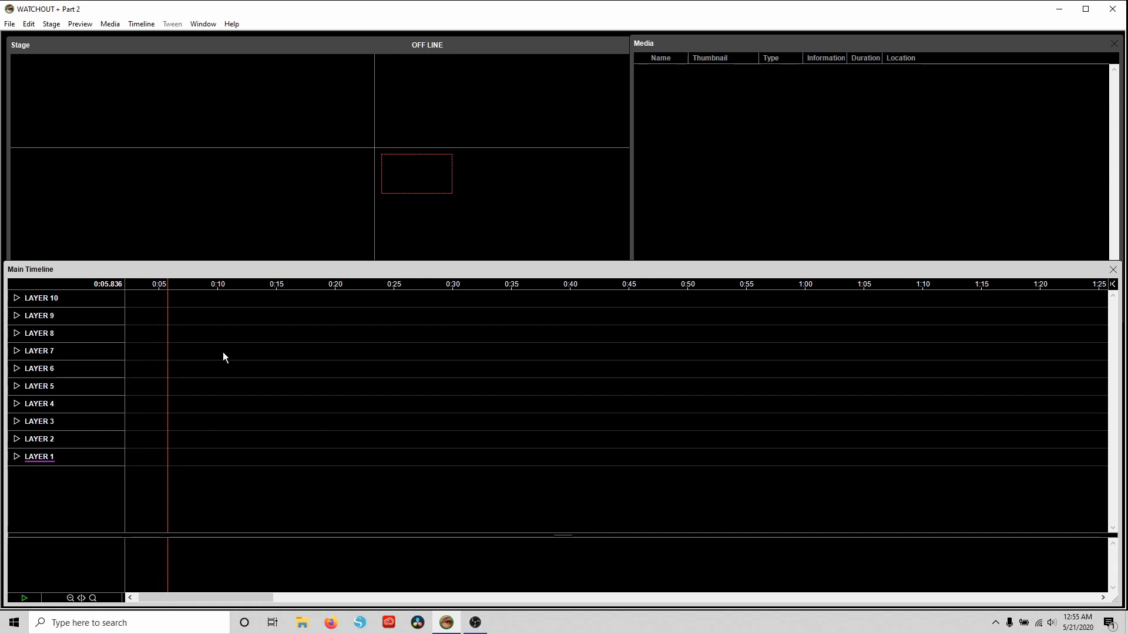
# Step: Close the Main Timeline, Media and Stage windows
pyautogui.click(1113, 269)
pyautogui.click(1113, 44)
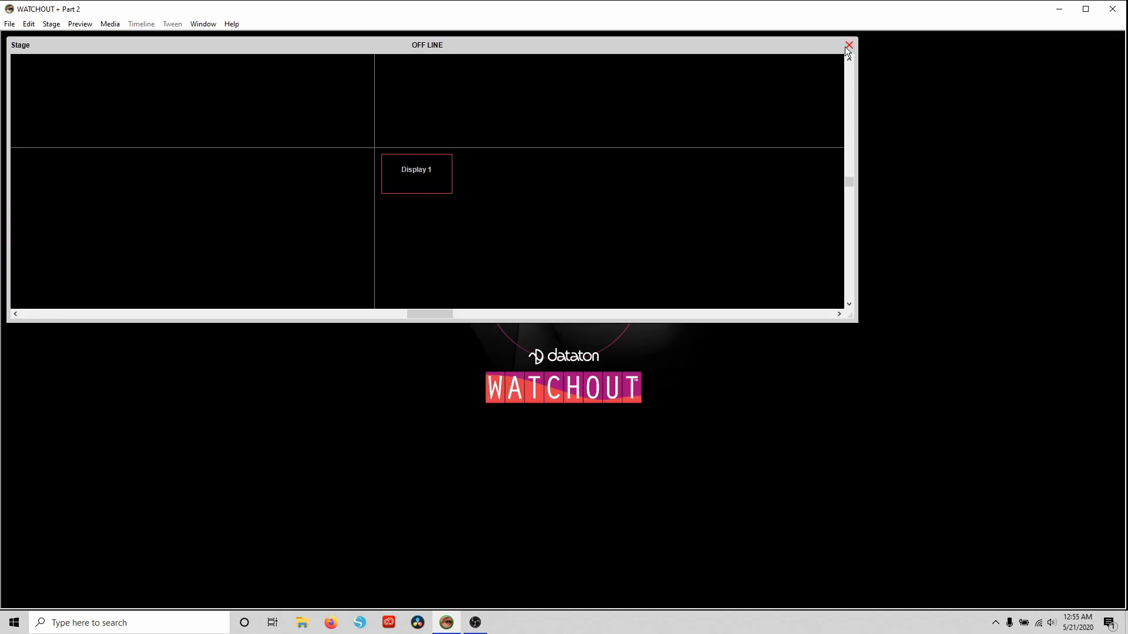
pyautogui.click(849, 45)
# Step: Show the Input and Output windows in the empty workspace
pyautogui.click(215, 25)
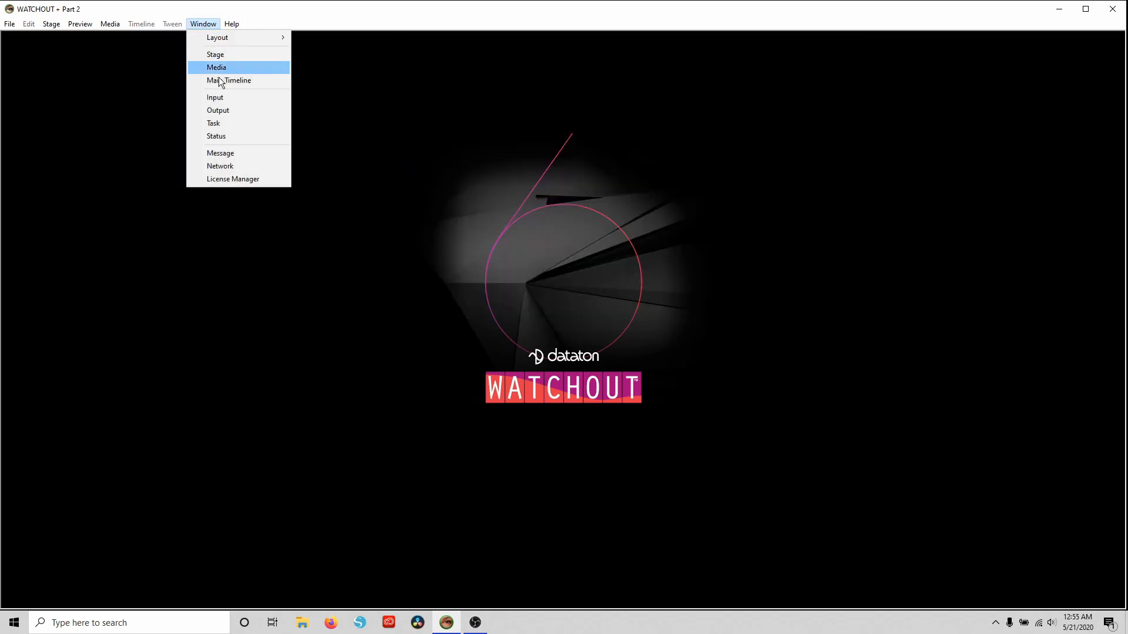
pyautogui.click(224, 99)
pyautogui.click(206, 27)
pyautogui.click(227, 110)
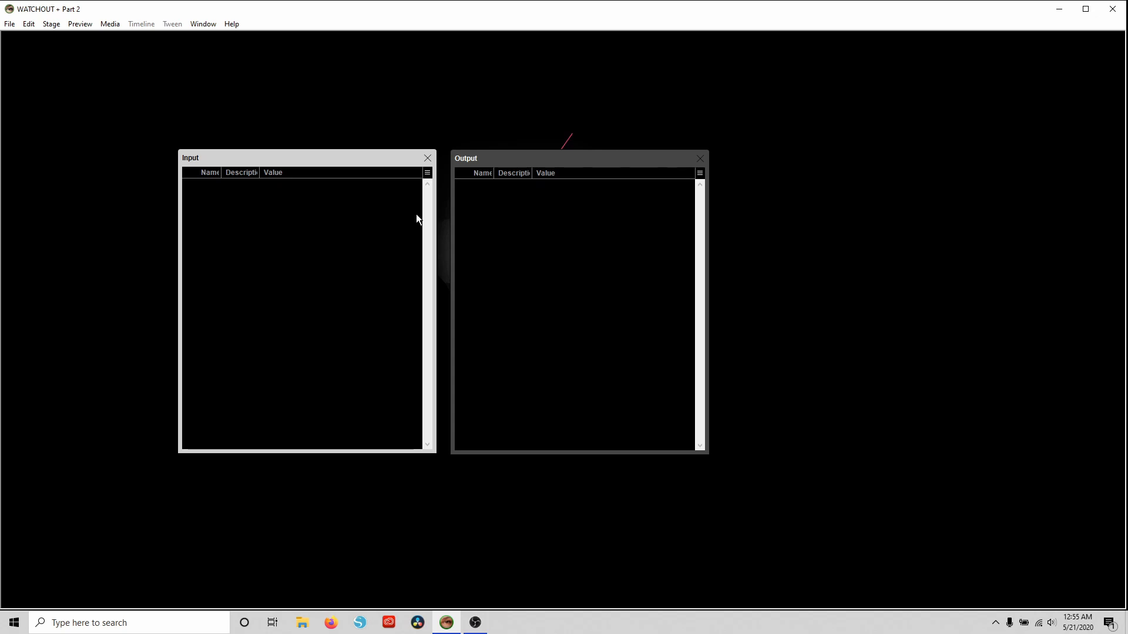
# Step: View the MIDI Note settings for a new input, move the dialog aside, and dismiss it without adding anything
pyautogui.click(428, 173)
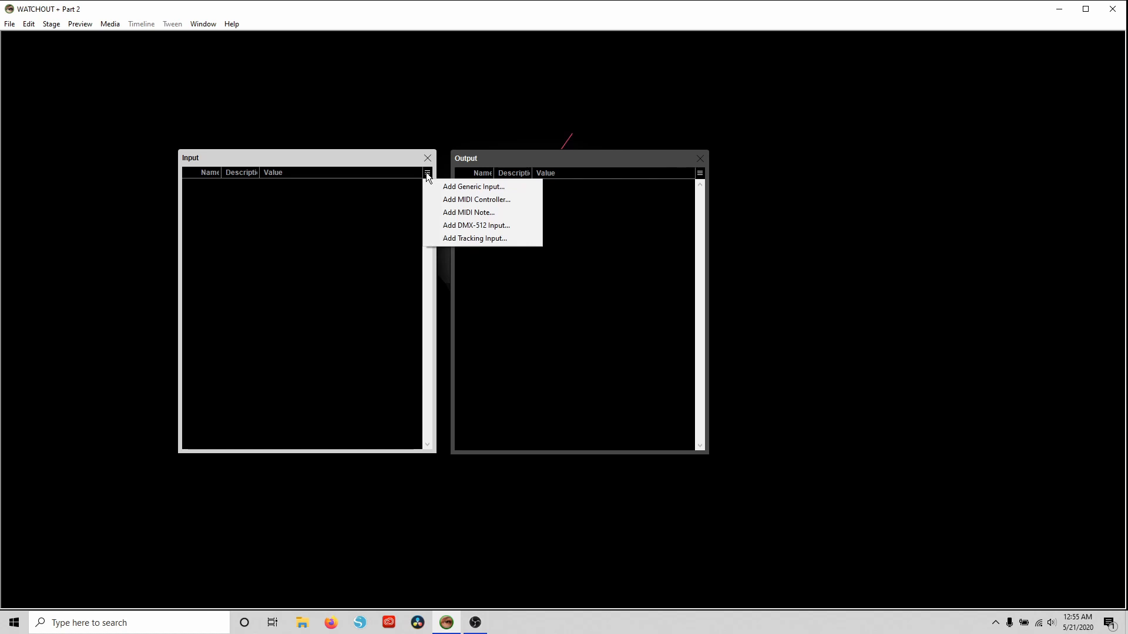
pyautogui.click(499, 213)
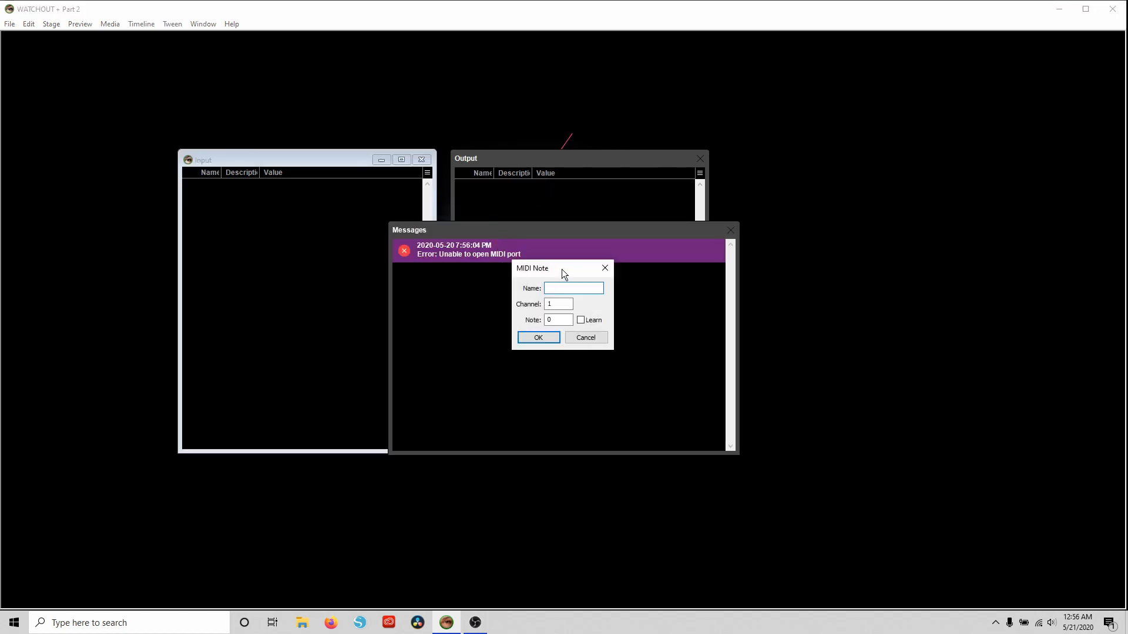
pyautogui.moveTo(562, 269); pyautogui.dragTo(444, 275)
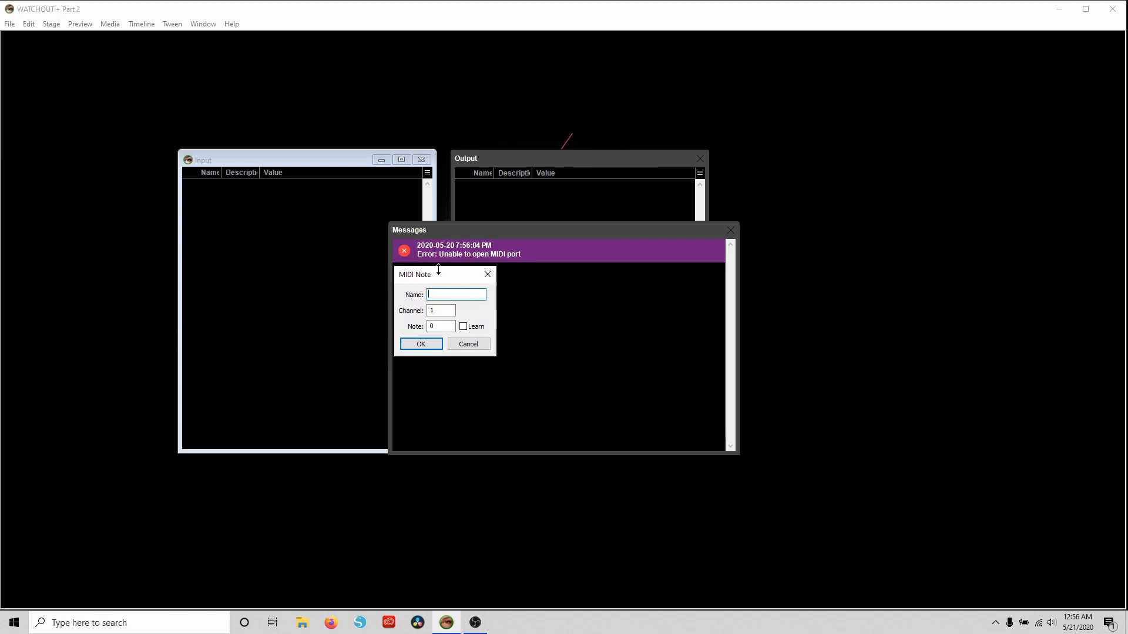
pyautogui.moveTo(449, 275); pyautogui.dragTo(449, 271)
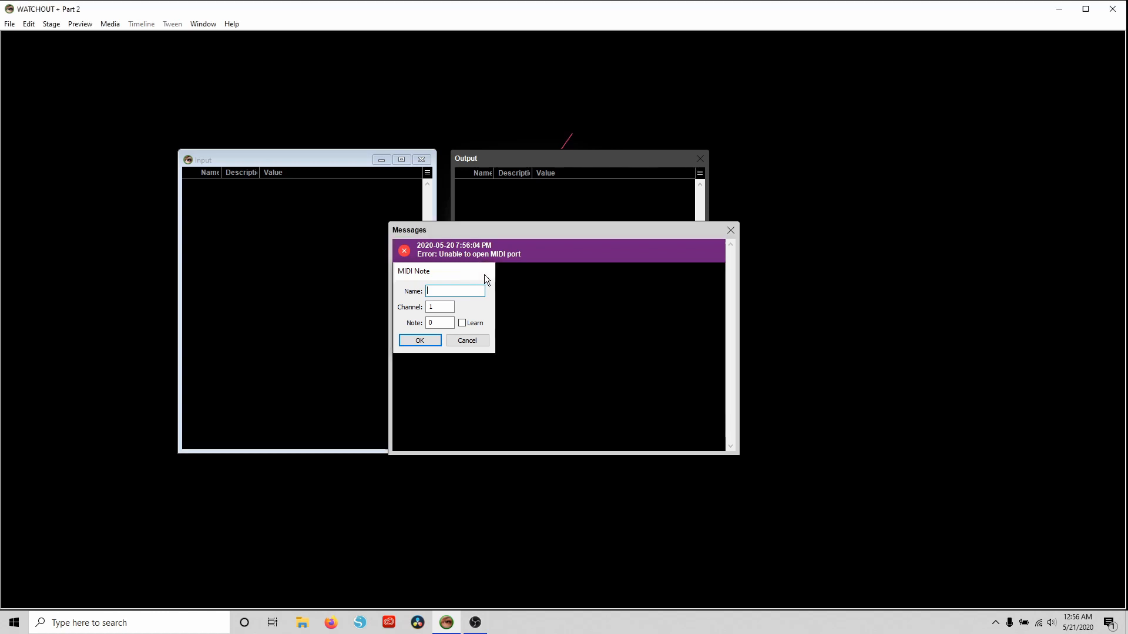
pyautogui.click(486, 271)
# Step: Move the Messages window above the Input and Output windows and close it
pyautogui.moveTo(476, 230); pyautogui.dragTo(401, 78)
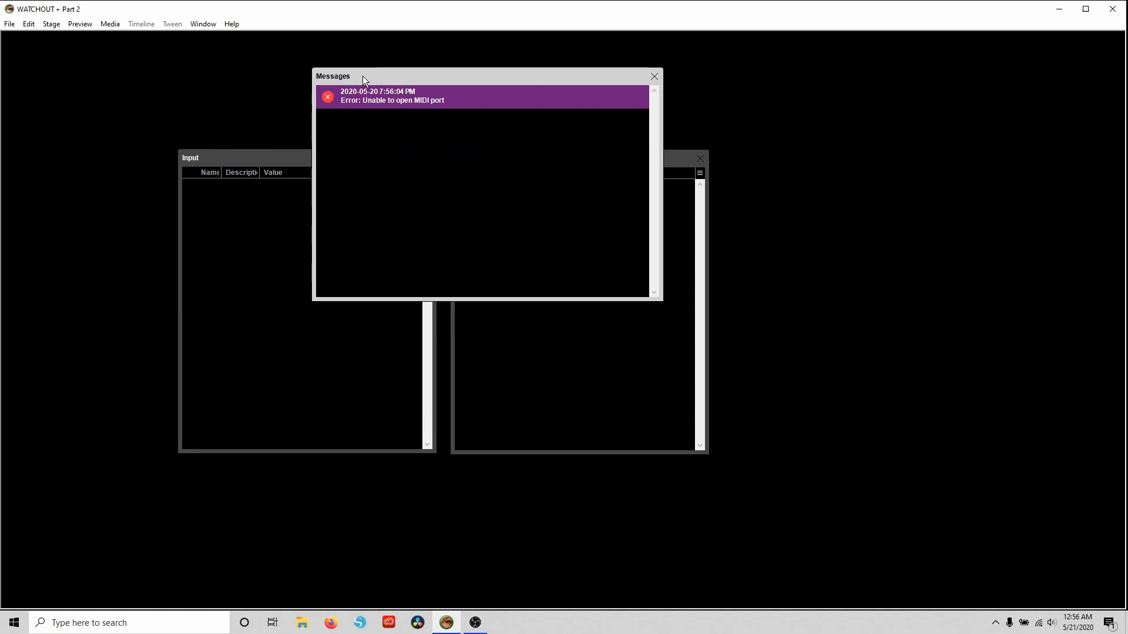
pyautogui.moveTo(362, 75); pyautogui.dragTo(407, 81)
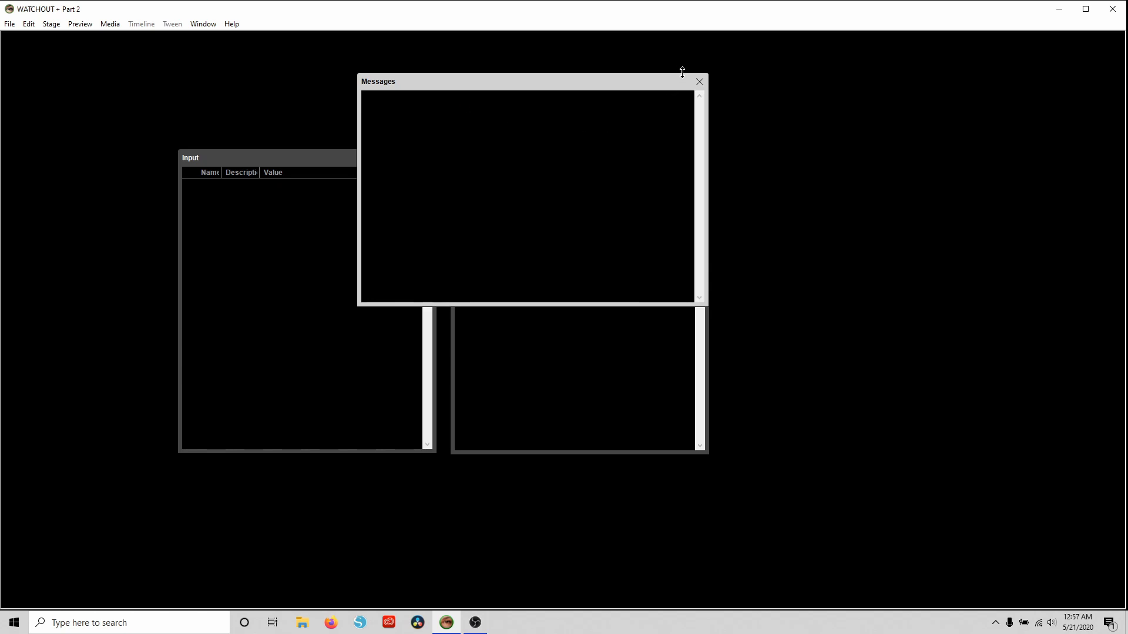
pyautogui.click(700, 82)
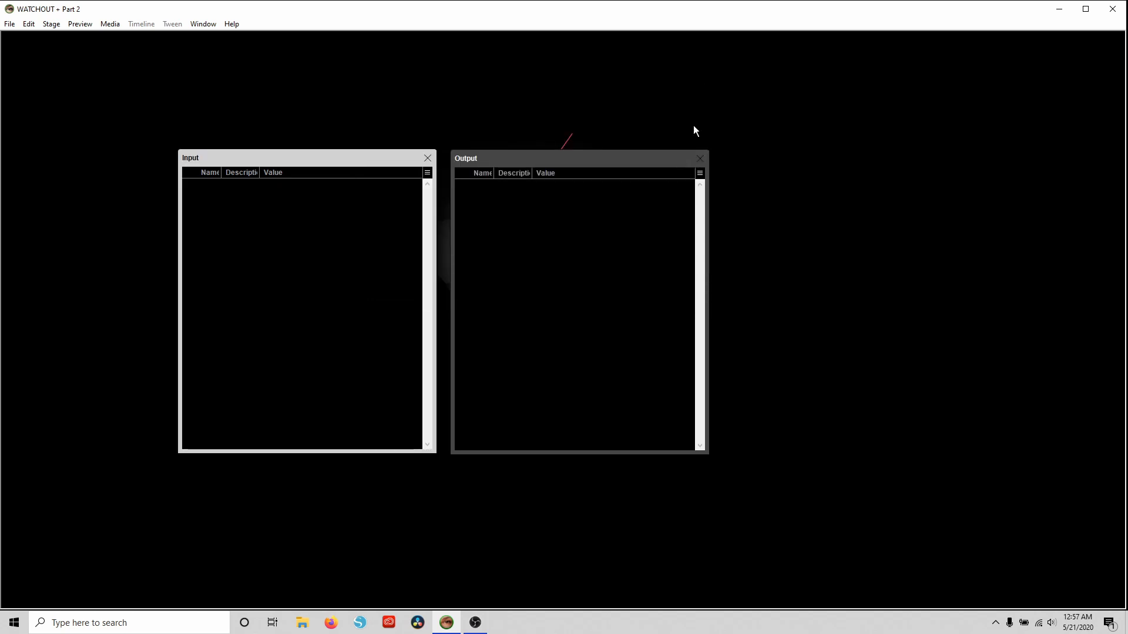
# Step: View the String Output settings for a new output, and dismiss the dialog together with the Input and Output windows
pyautogui.click(664, 162)
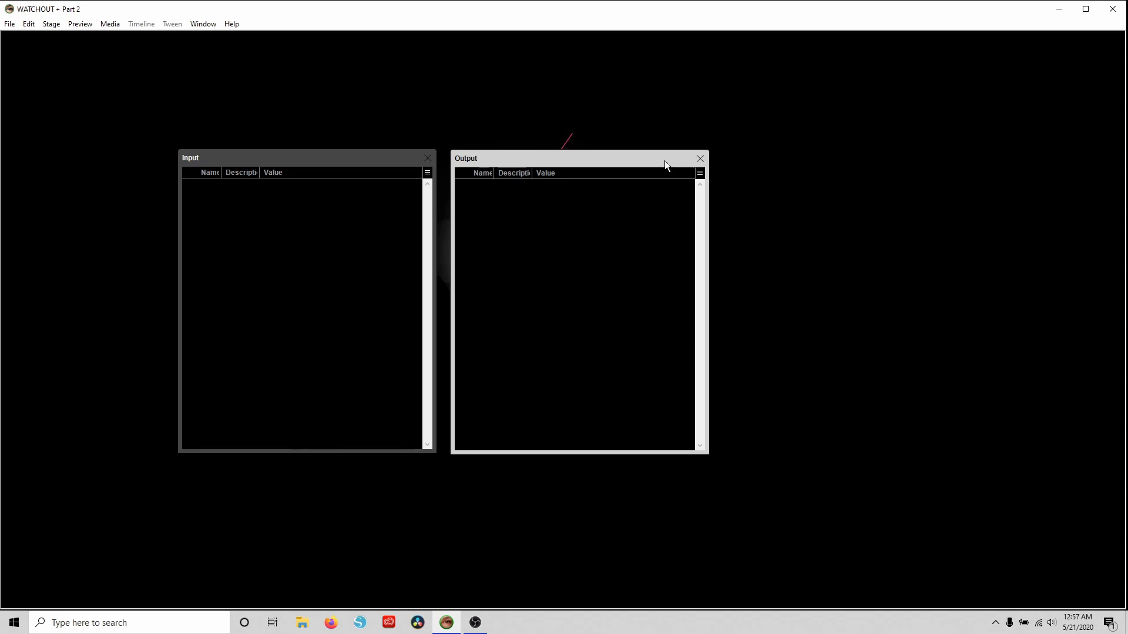
pyautogui.click(699, 173)
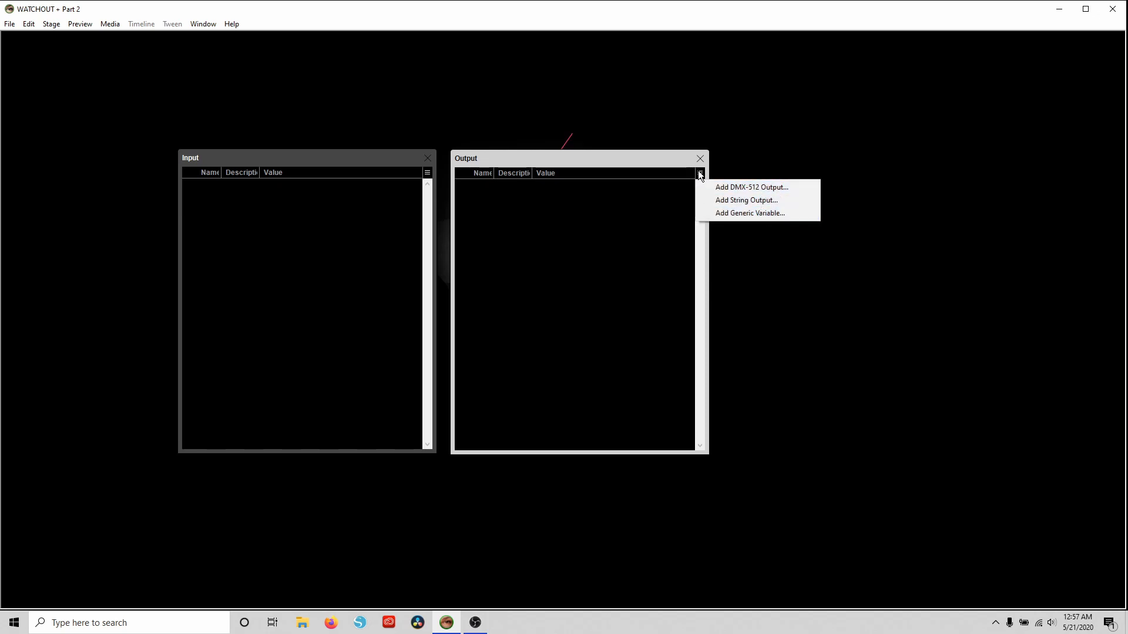
pyautogui.click(762, 202)
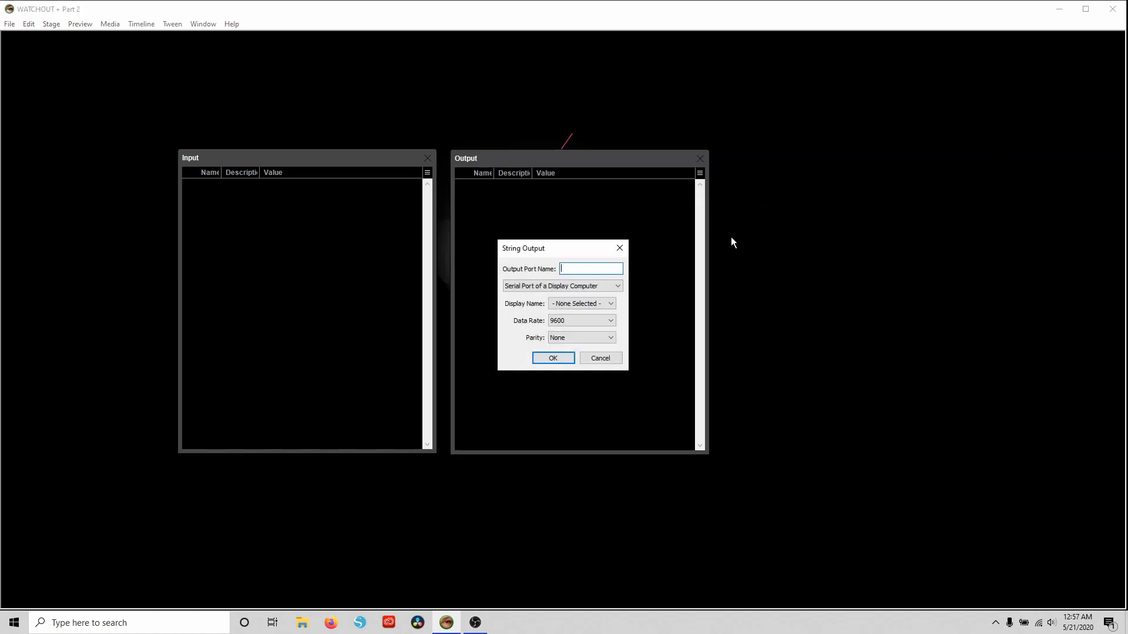
pyautogui.moveTo(605, 248); pyautogui.dragTo(662, 196)
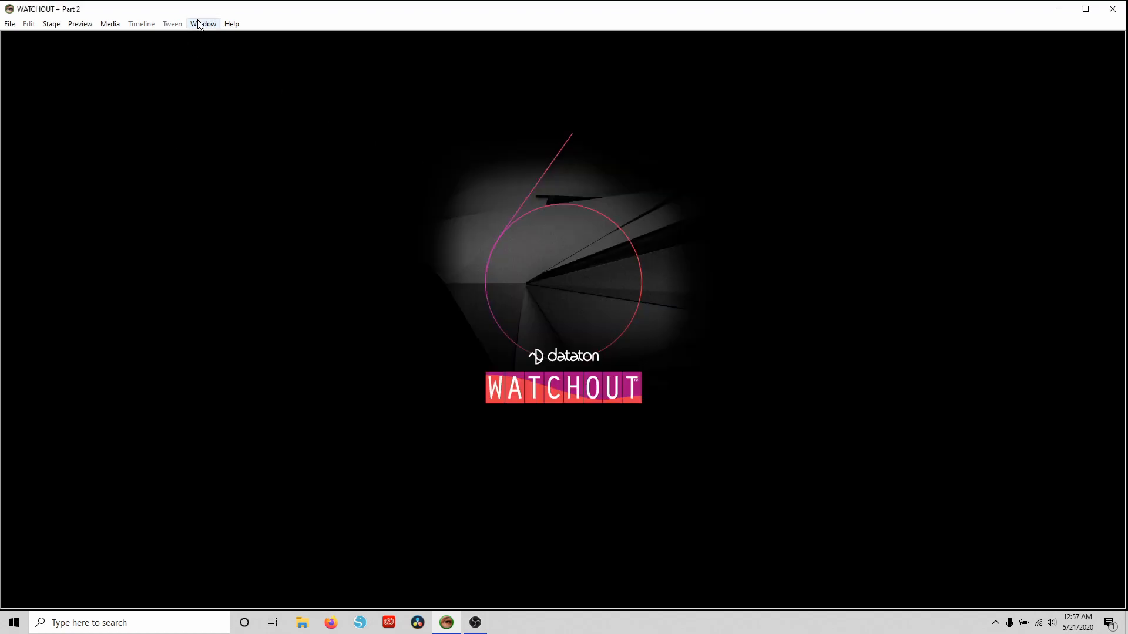
# Step: Open the Task window, move it to the upper centre of the workspace and make it taller
pyautogui.click(203, 23)
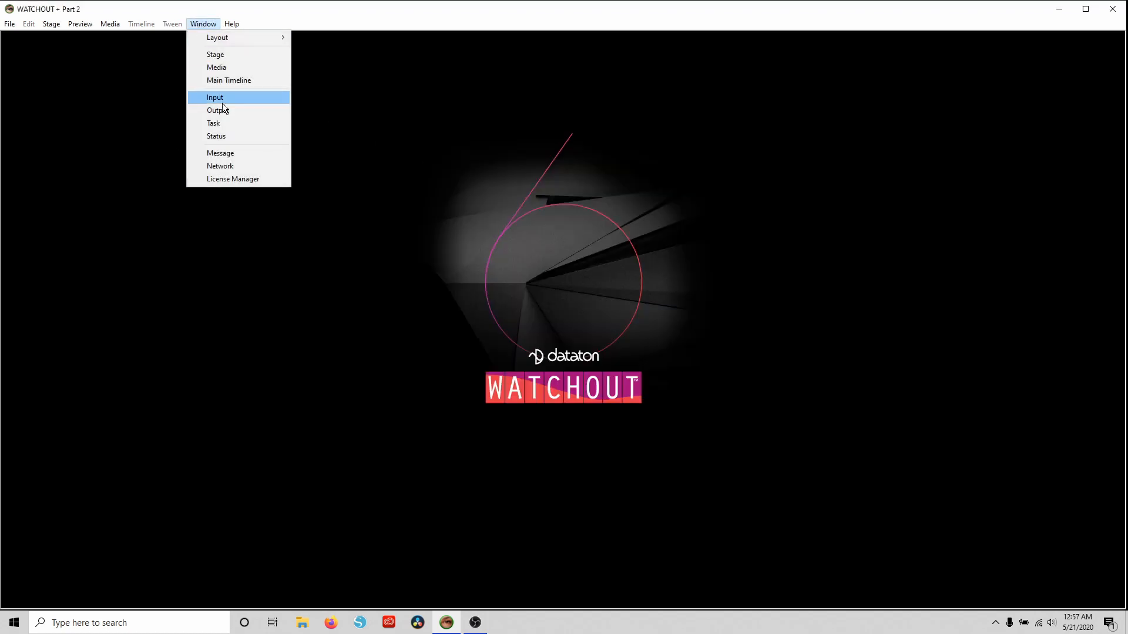
pyautogui.click(234, 124)
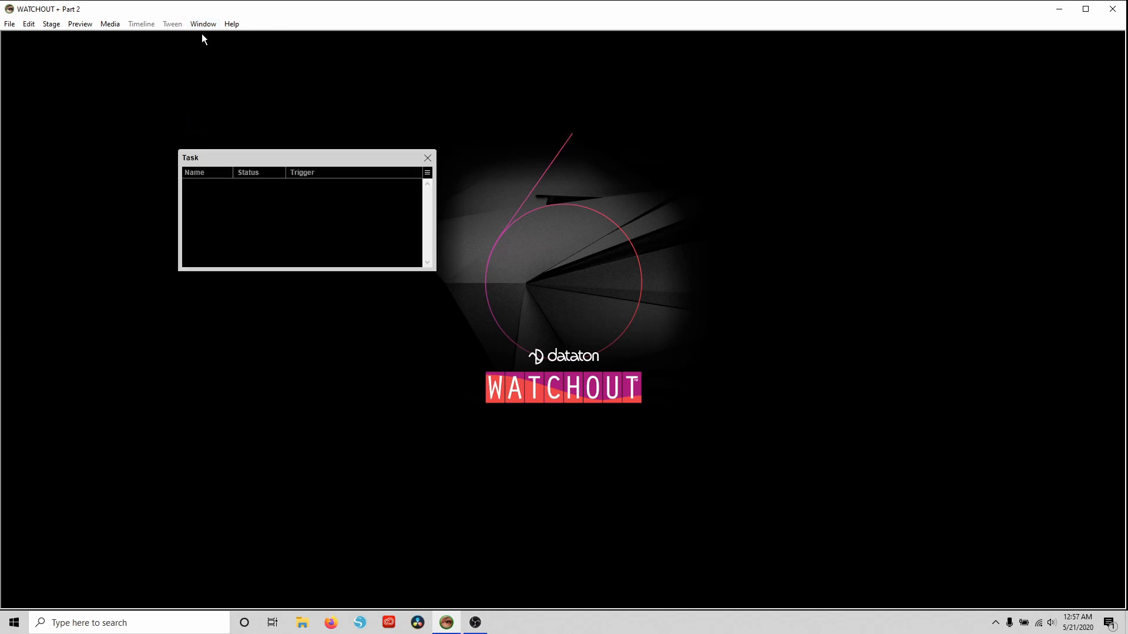
pyautogui.moveTo(272, 153); pyautogui.dragTo(426, 88)
pyautogui.moveTo(504, 196); pyautogui.dragTo(525, 301)
# Step: Add an auxiliary timeline to the task list, open it in its own window, reposition that window and close it
pyautogui.click(575, 102)
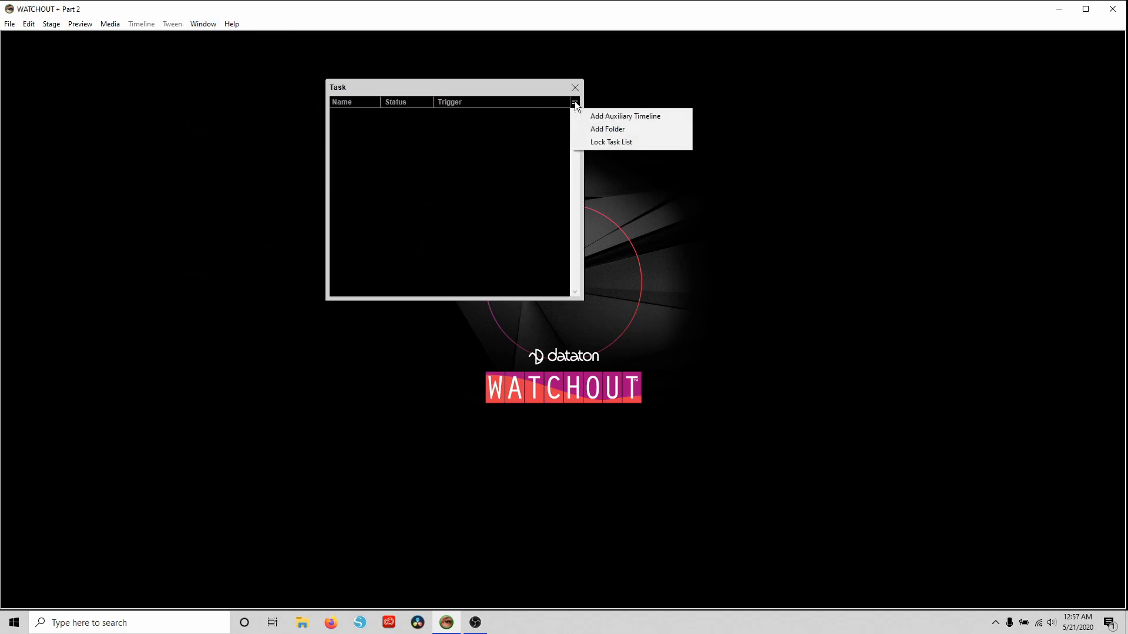
pyautogui.click(618, 114)
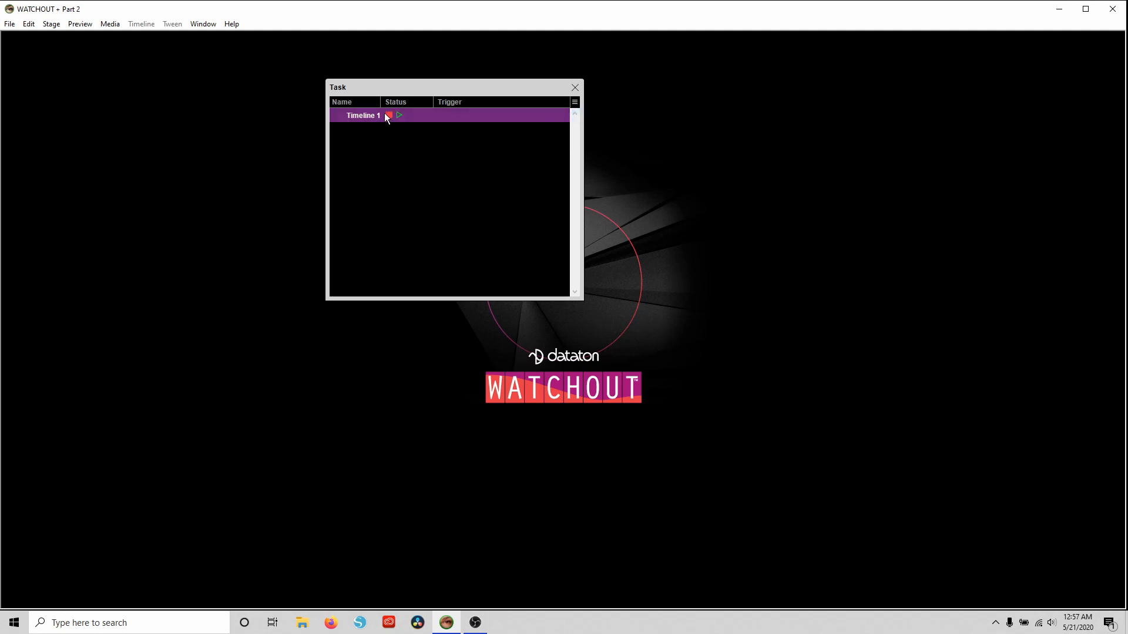
pyautogui.doubleClick(367, 115)
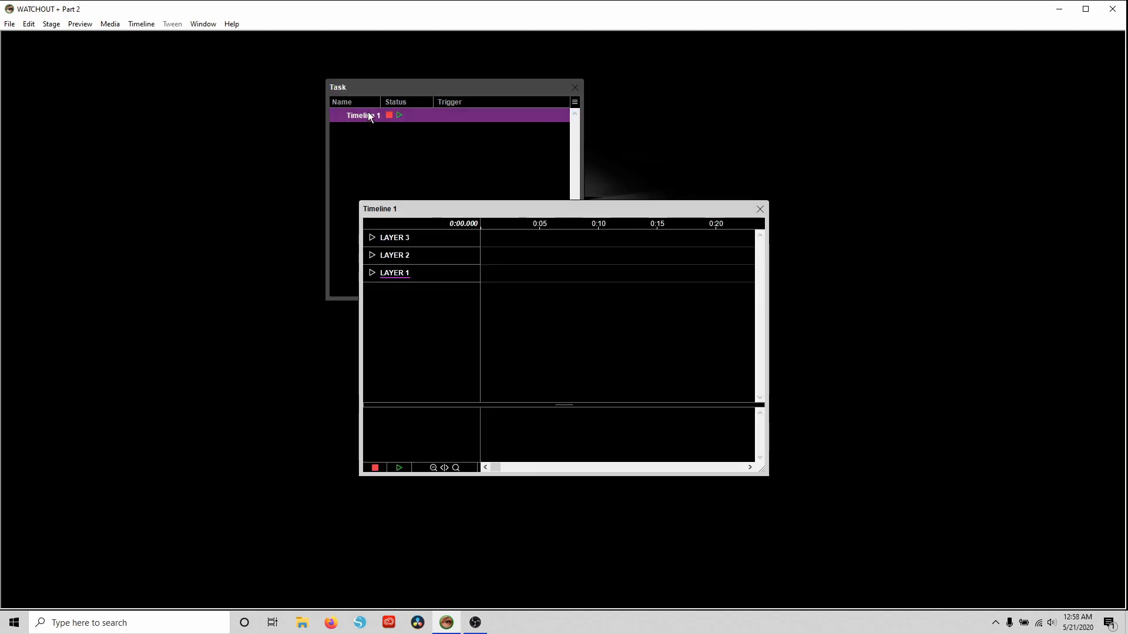
pyautogui.moveTo(437, 206); pyautogui.dragTo(255, 210)
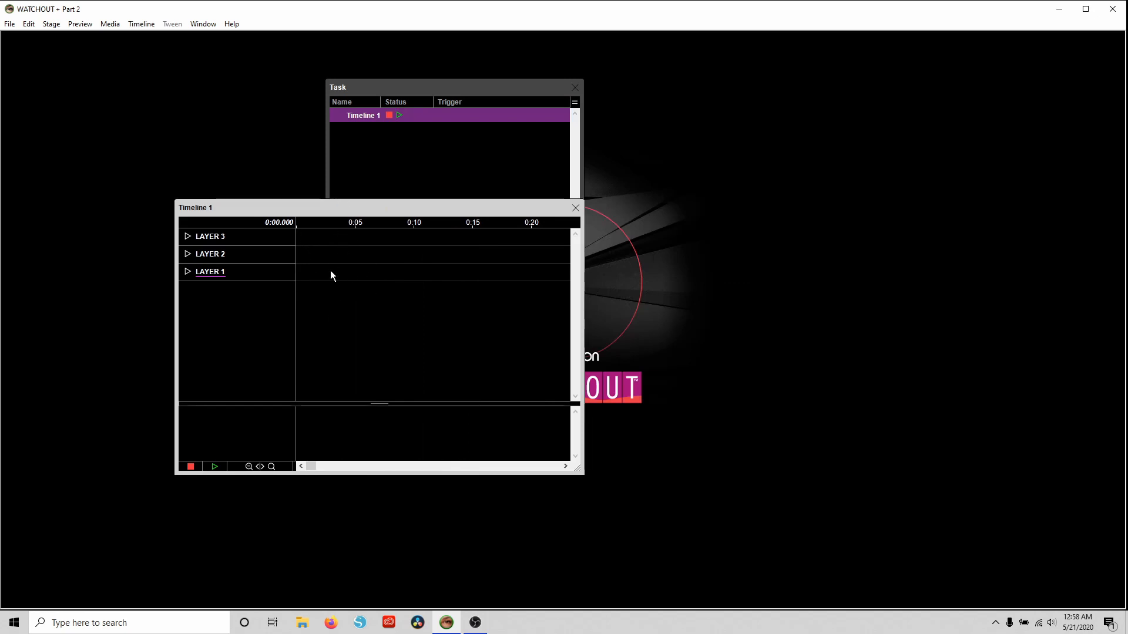
pyautogui.moveTo(449, 211); pyautogui.dragTo(503, 244)
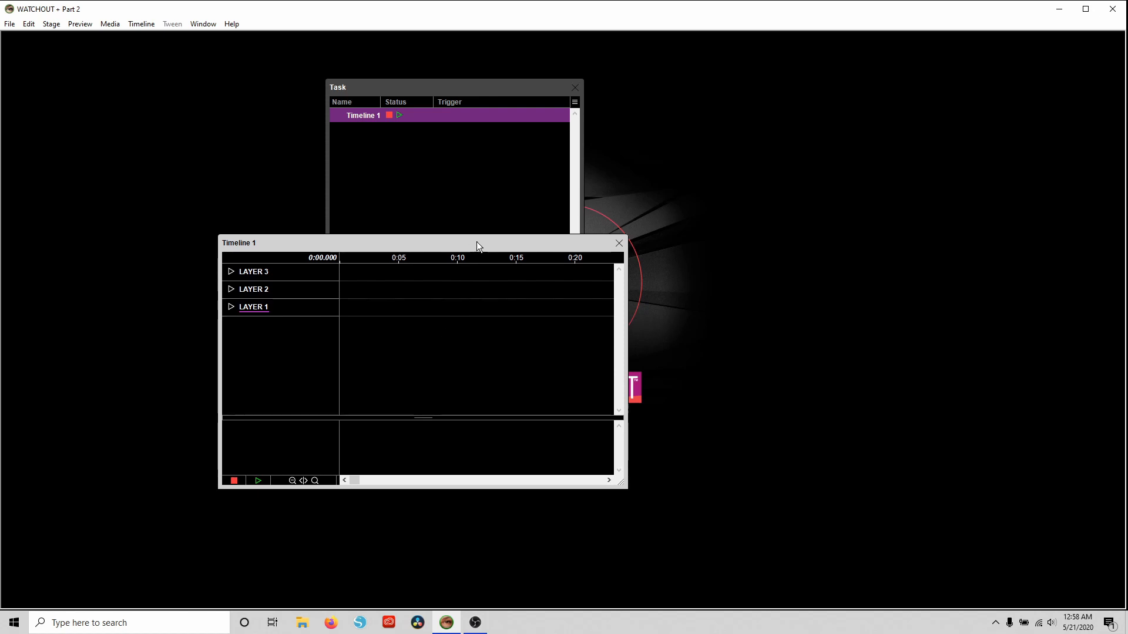
pyautogui.moveTo(477, 243); pyautogui.dragTo(505, 241)
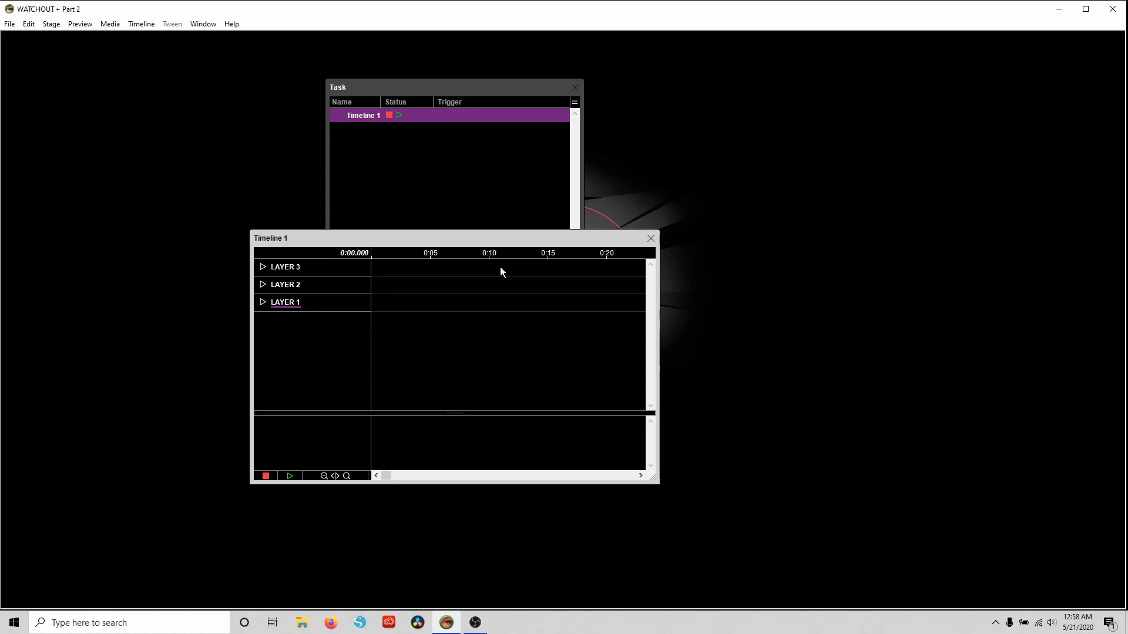
pyautogui.hotkey('ctrl', 'w')
# Step: Add a second auxiliary timeline and move it above Timeline 1 in the task list
pyautogui.click(574, 101)
pyautogui.click(586, 116)
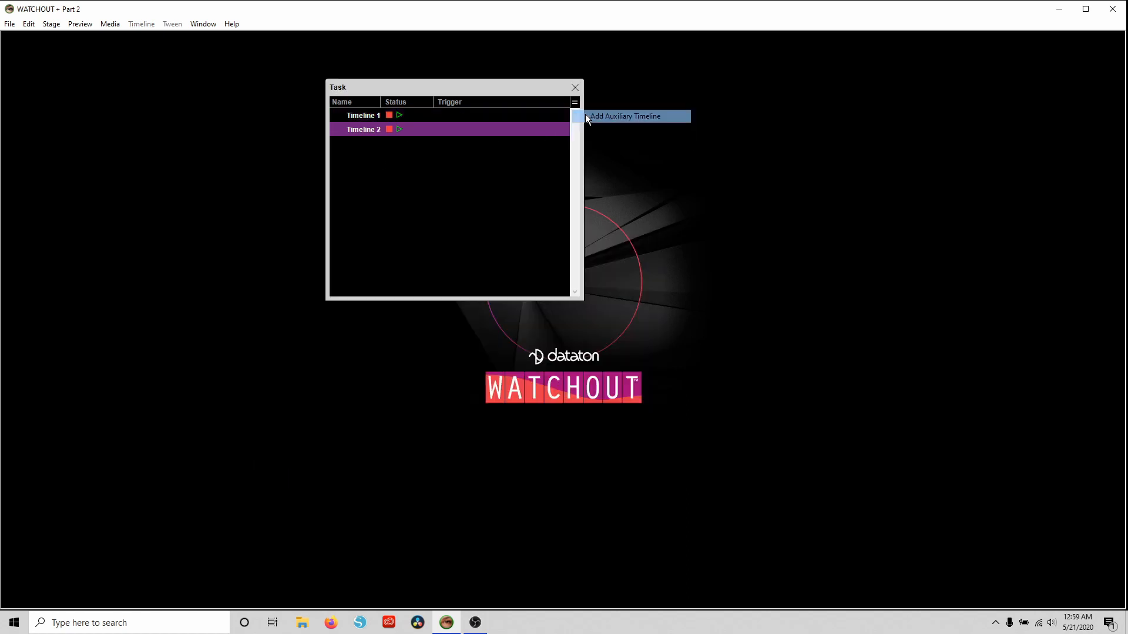
pyautogui.moveTo(369, 128); pyautogui.dragTo(369, 110)
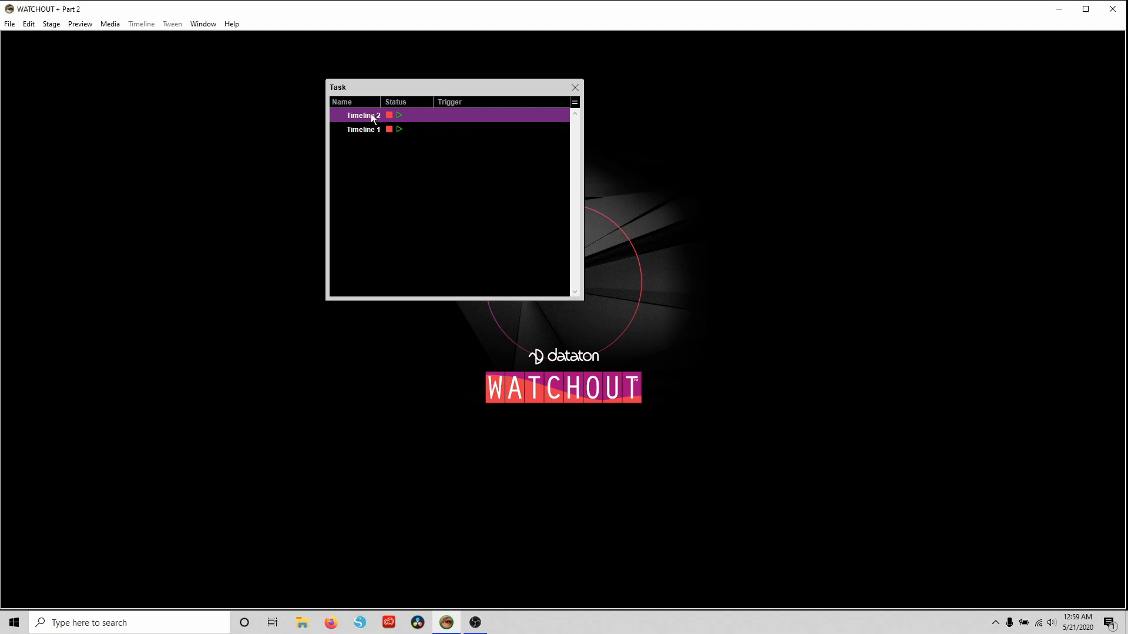
# Step: Add a folder to the task list and move both auxiliary timelines into it
pyautogui.click(574, 103)
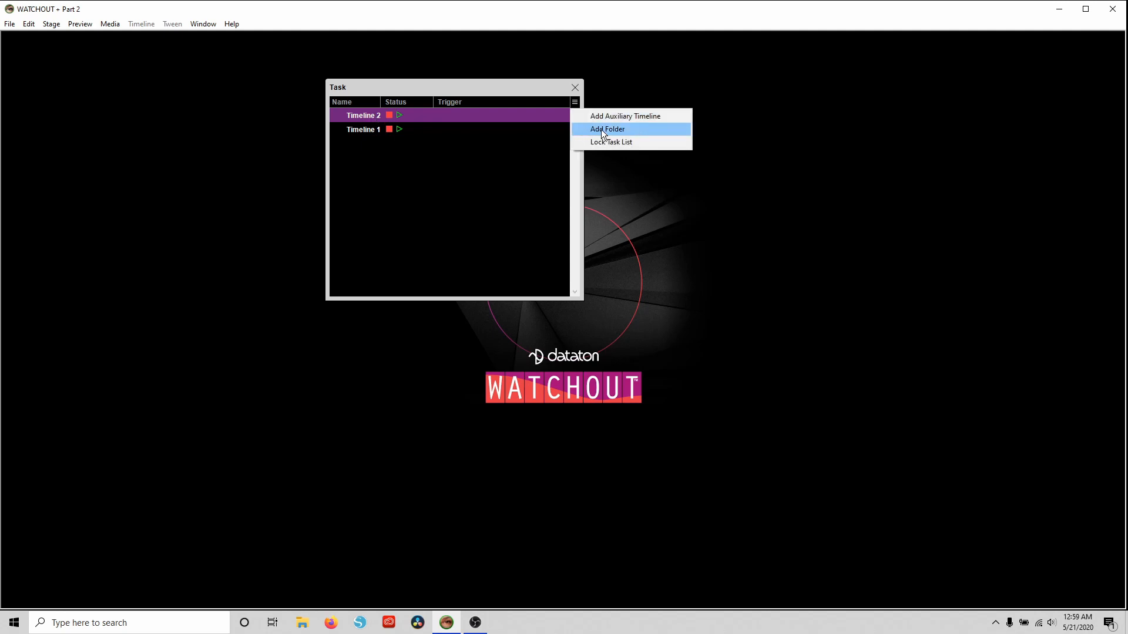
pyautogui.click(601, 130)
pyautogui.moveTo(370, 147); pyautogui.dragTo(365, 130)
pyautogui.click(370, 118)
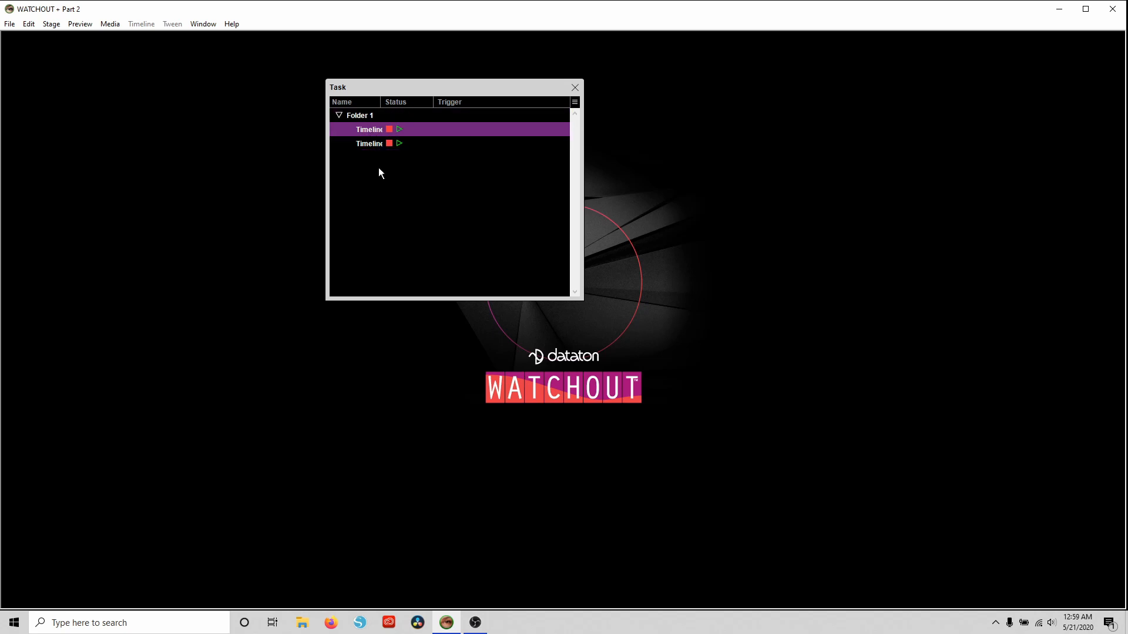
# Step: Collapse and re-expand Folder 1, and lock the task list
pyautogui.click(338, 115)
pyautogui.click(338, 116)
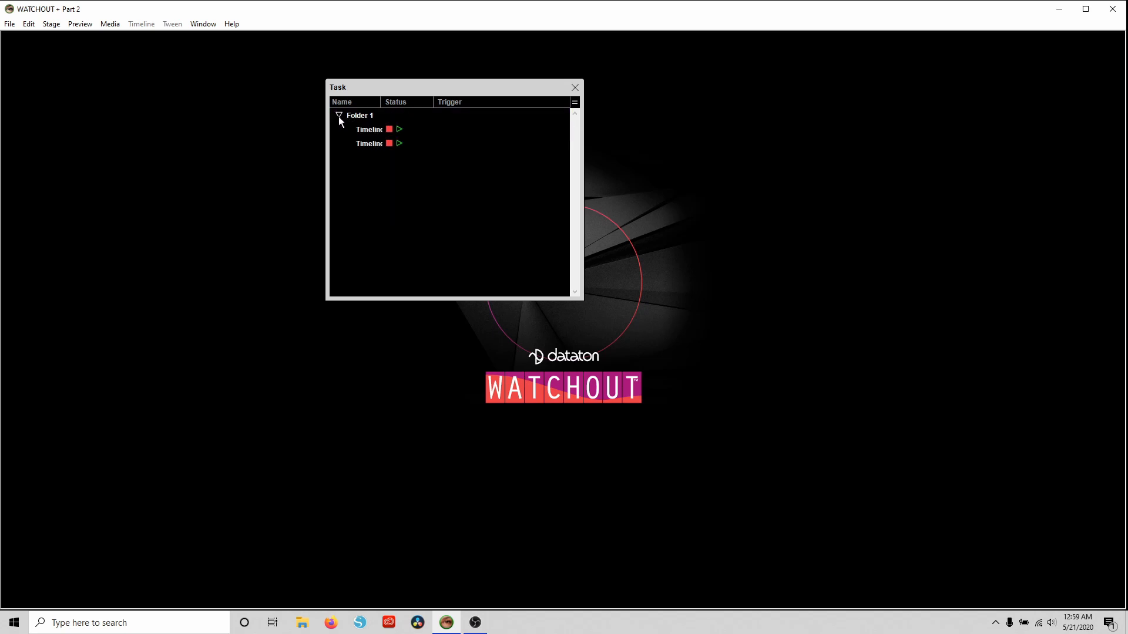
pyautogui.click(574, 102)
pyautogui.click(593, 140)
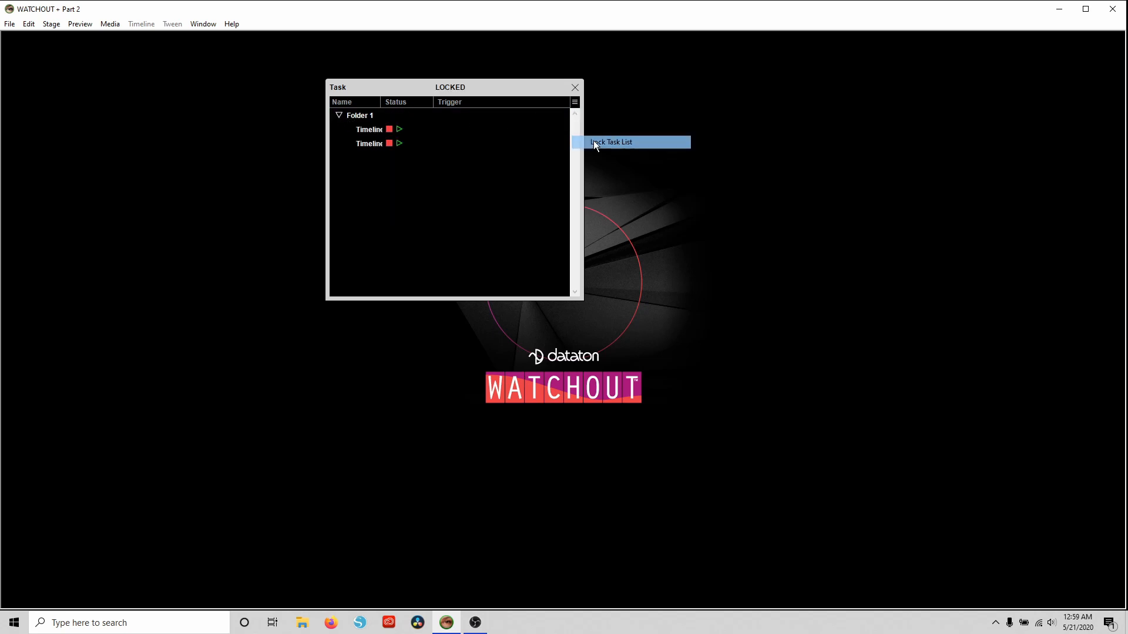
# Step: Try collapsing and expanding Folder 1 in the locked task list, and select each of its two auxiliary timelines
pyautogui.click(340, 115)
pyautogui.click(339, 115)
pyautogui.click(372, 129)
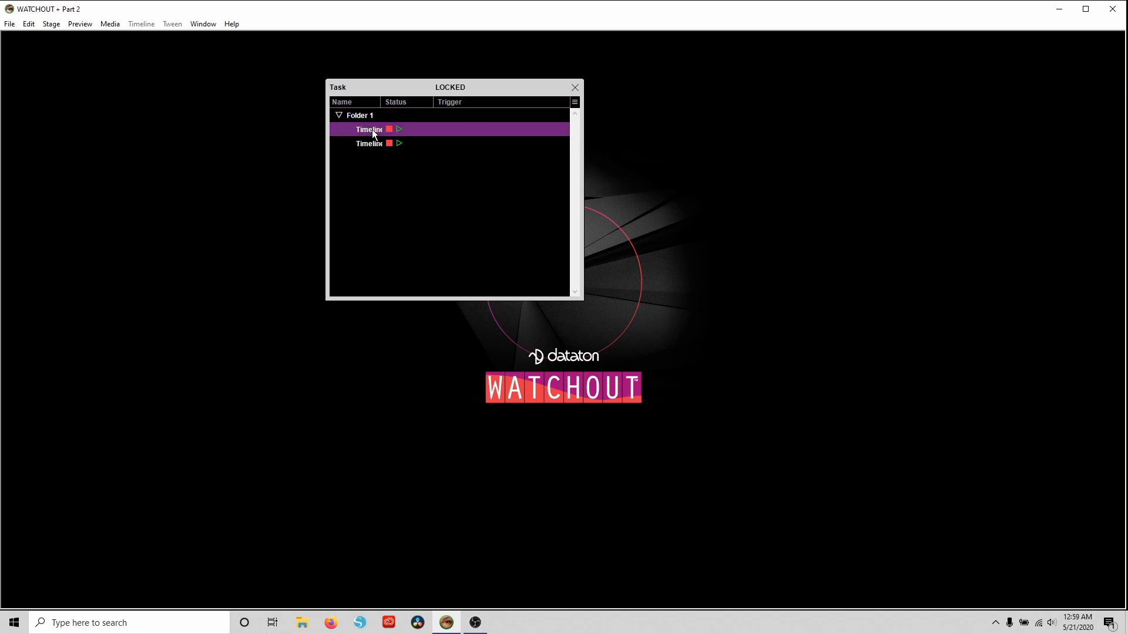
pyautogui.click(371, 143)
pyautogui.click(373, 131)
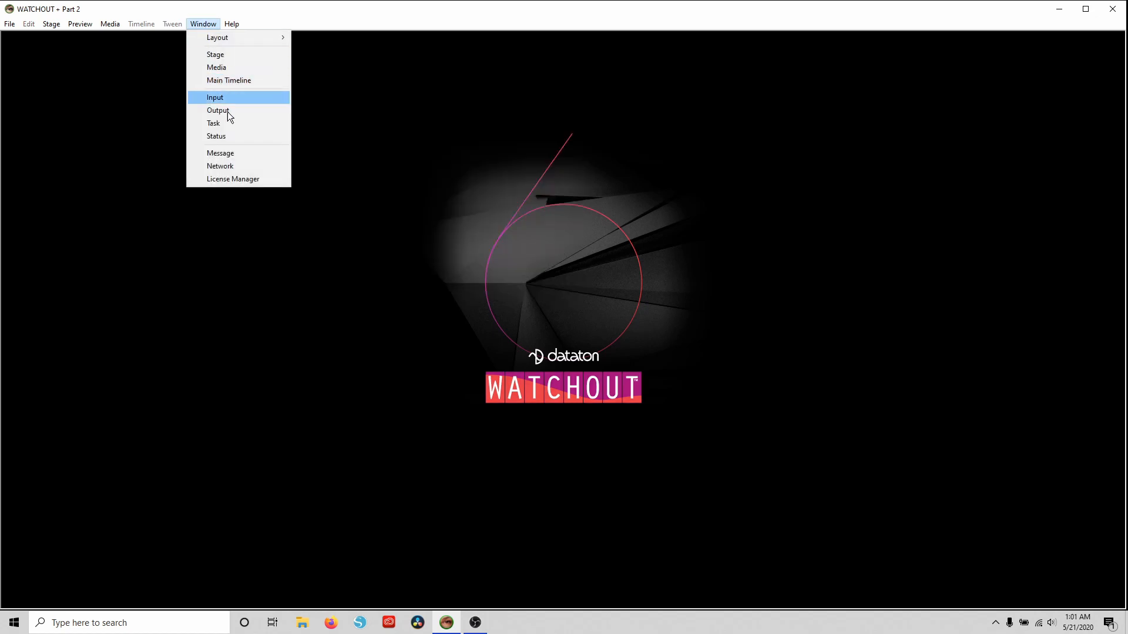
# Step: Open the Status window, view its list of available status displays, and move the window toward the upper centre of the workspace
pyautogui.click(231, 136)
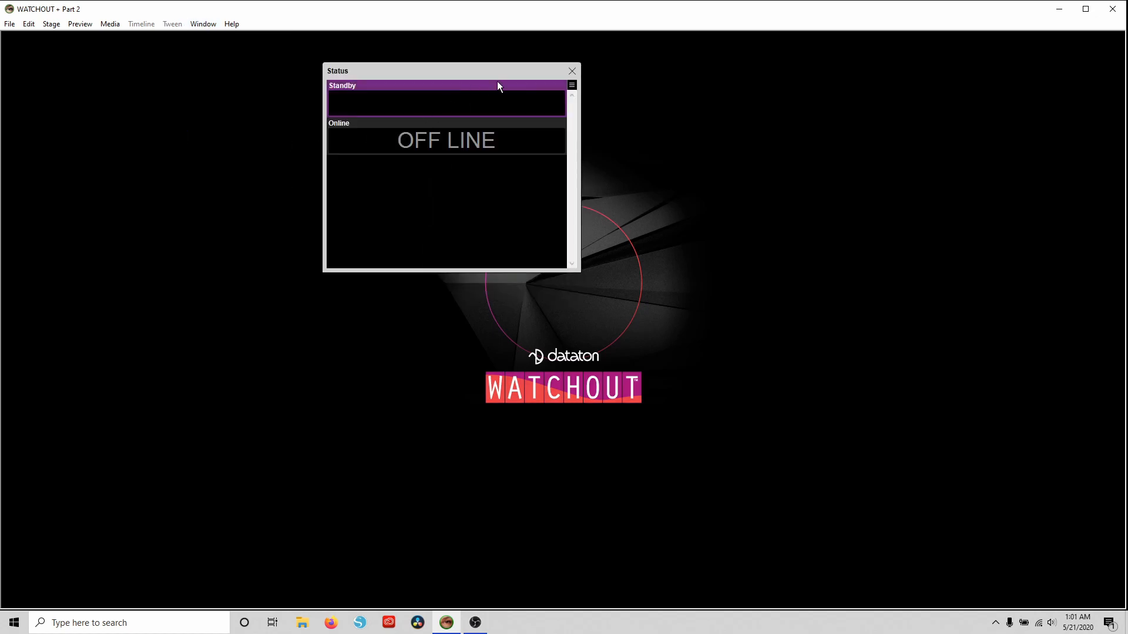
pyautogui.click(572, 86)
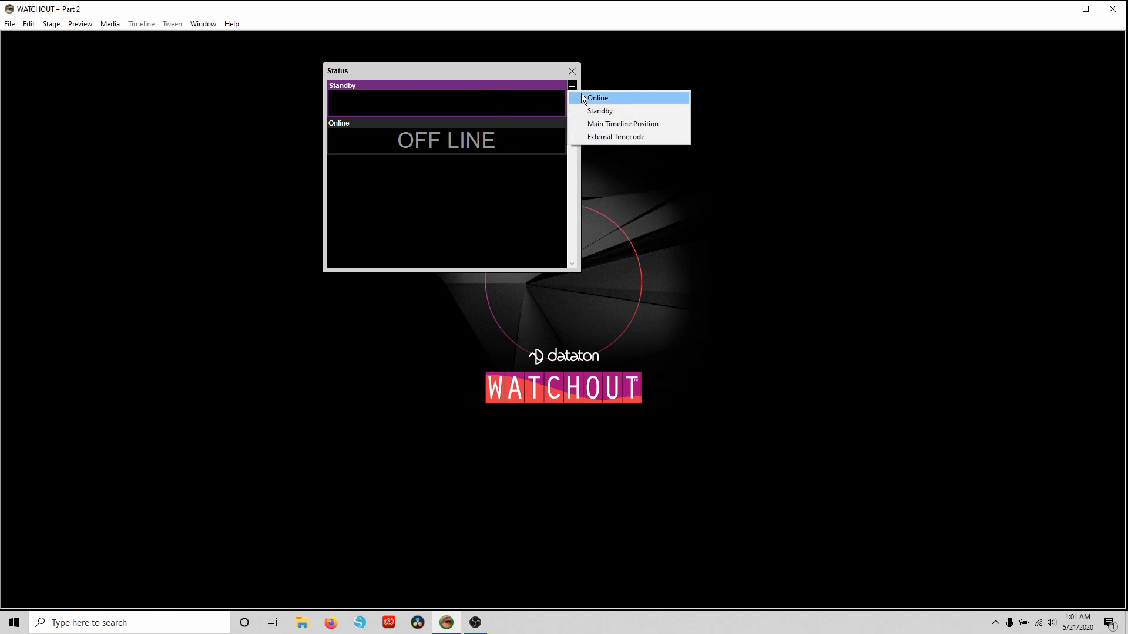
pyautogui.click(531, 70)
pyautogui.moveTo(531, 70); pyautogui.dragTo(614, 44)
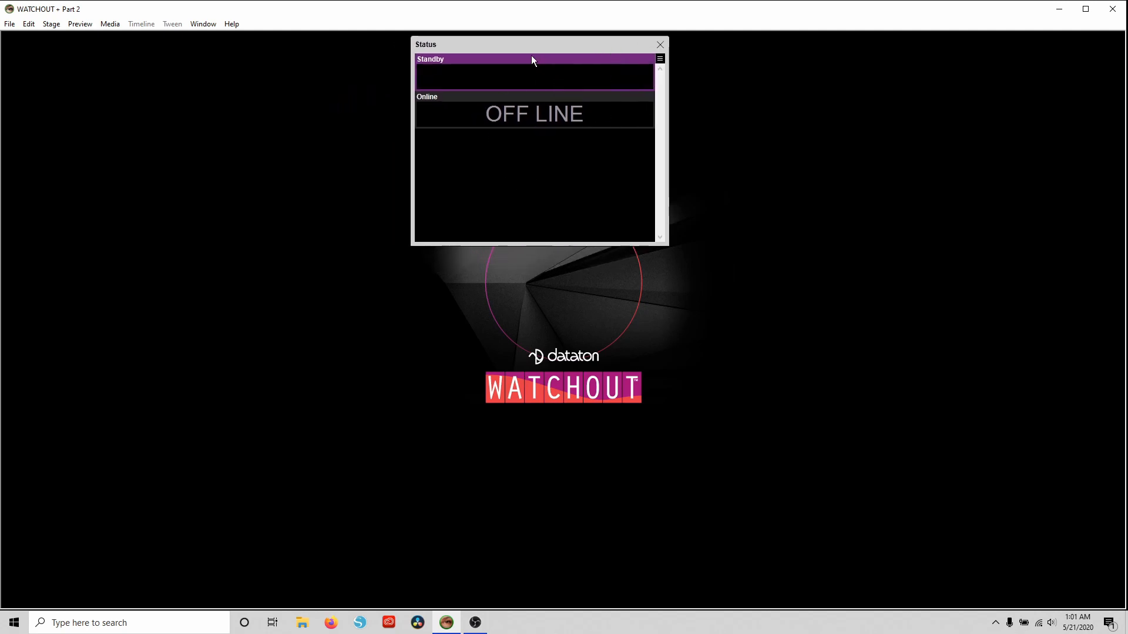
# Step: Select the Online and Standby displays in turn, review the other available status displays, and close the Status window
pyautogui.click(501, 101)
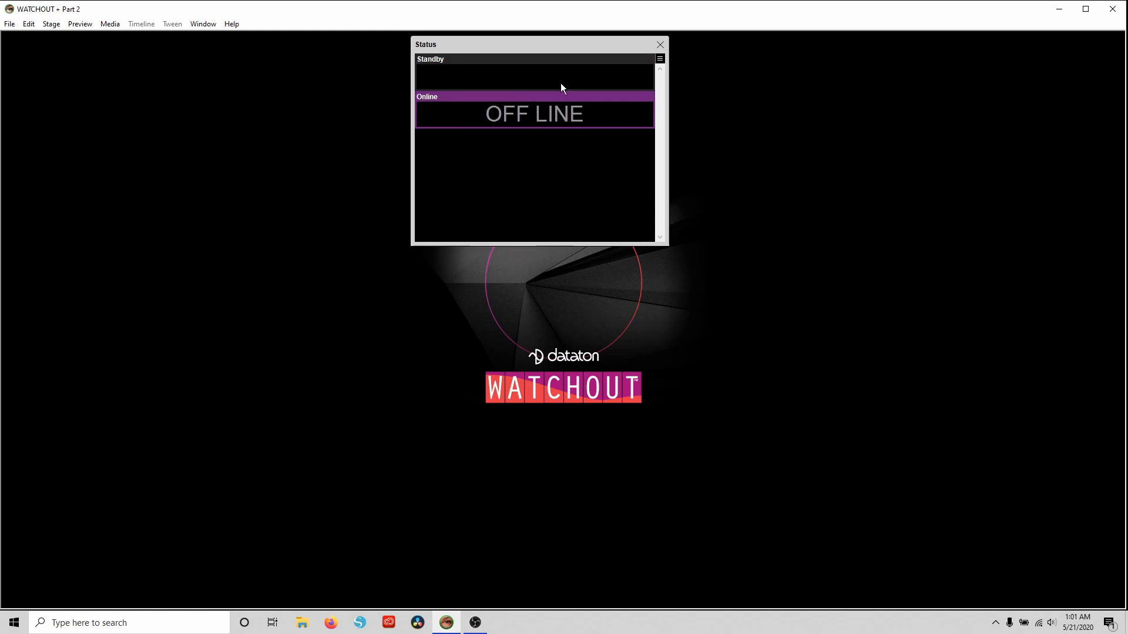
pyautogui.click(563, 60)
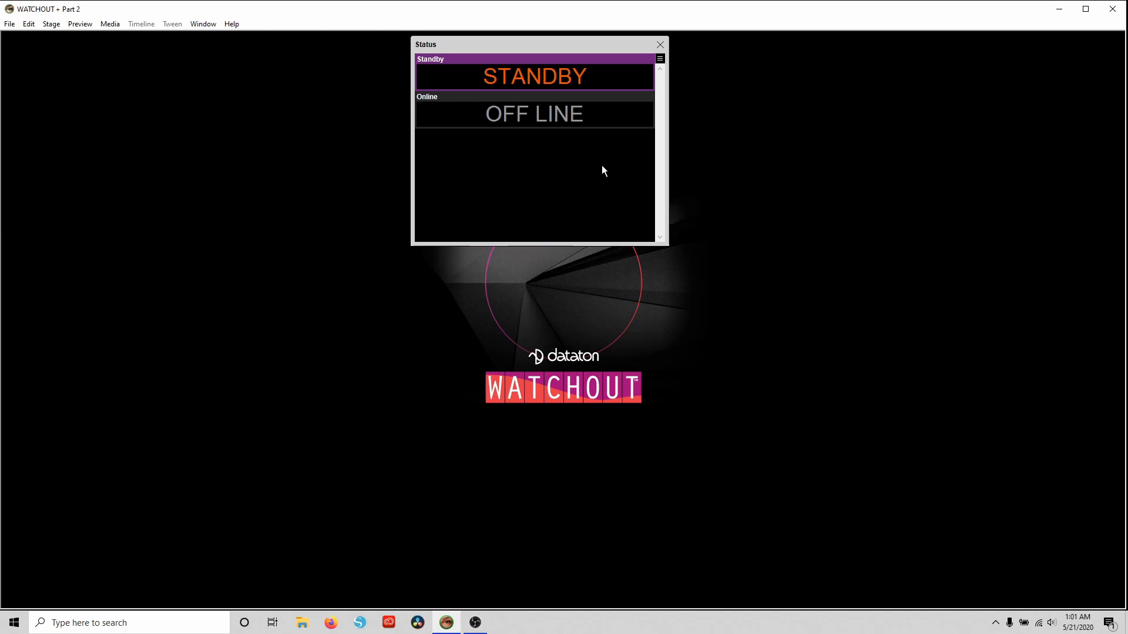
pyautogui.click(660, 58)
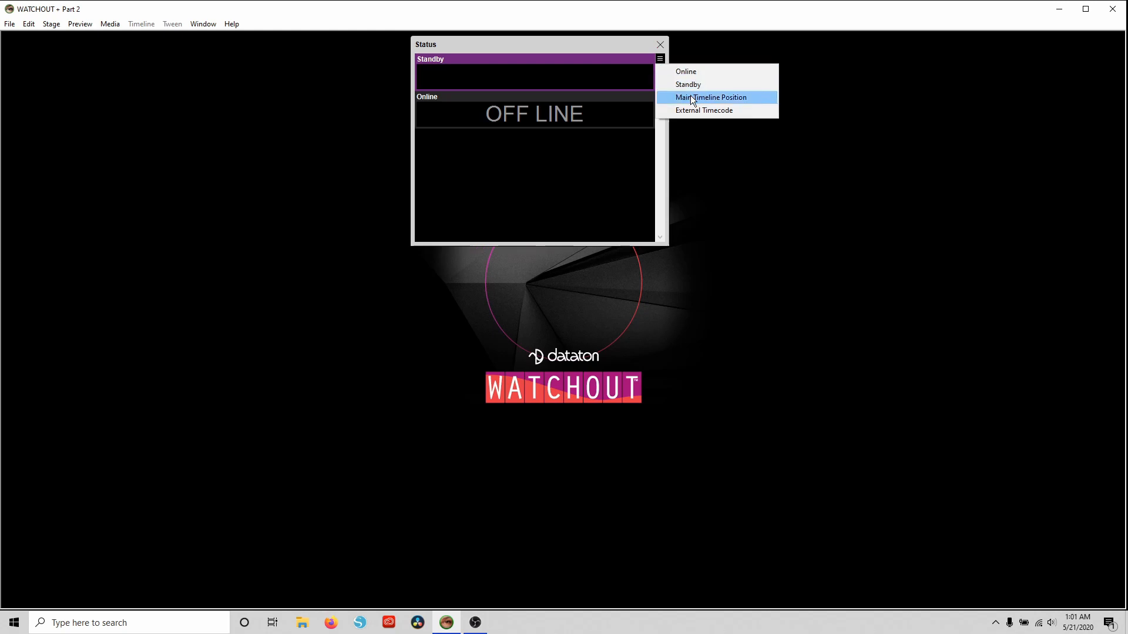
pyautogui.click(604, 47)
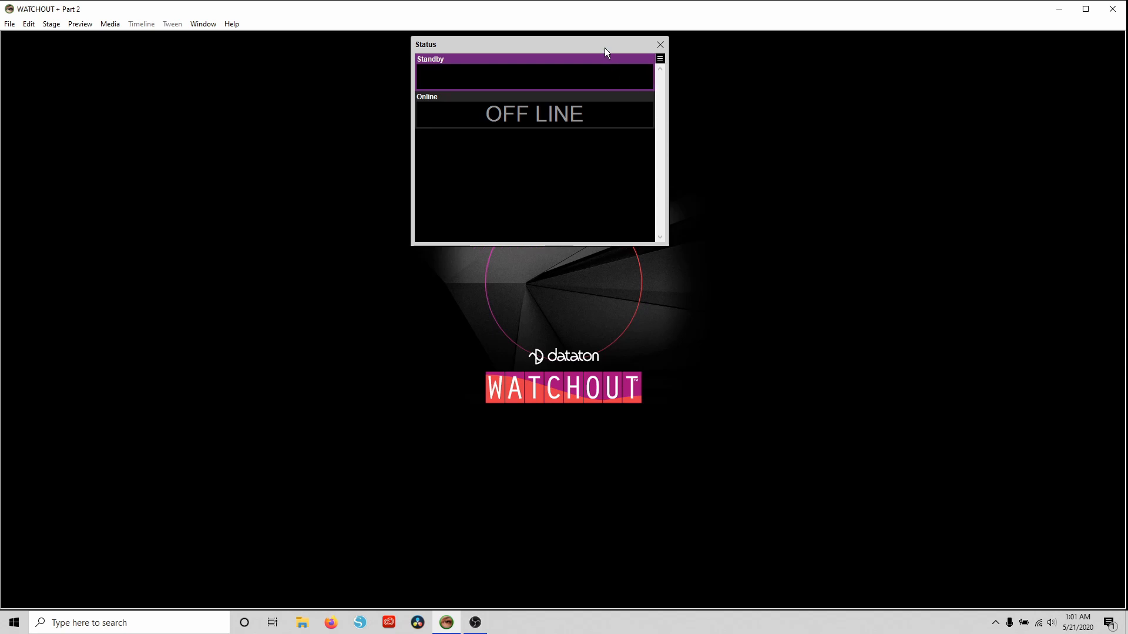
pyautogui.click(660, 44)
# Step: Open the Network window and the License Manager, and place the License Manager above the network display list
pyautogui.click(202, 23)
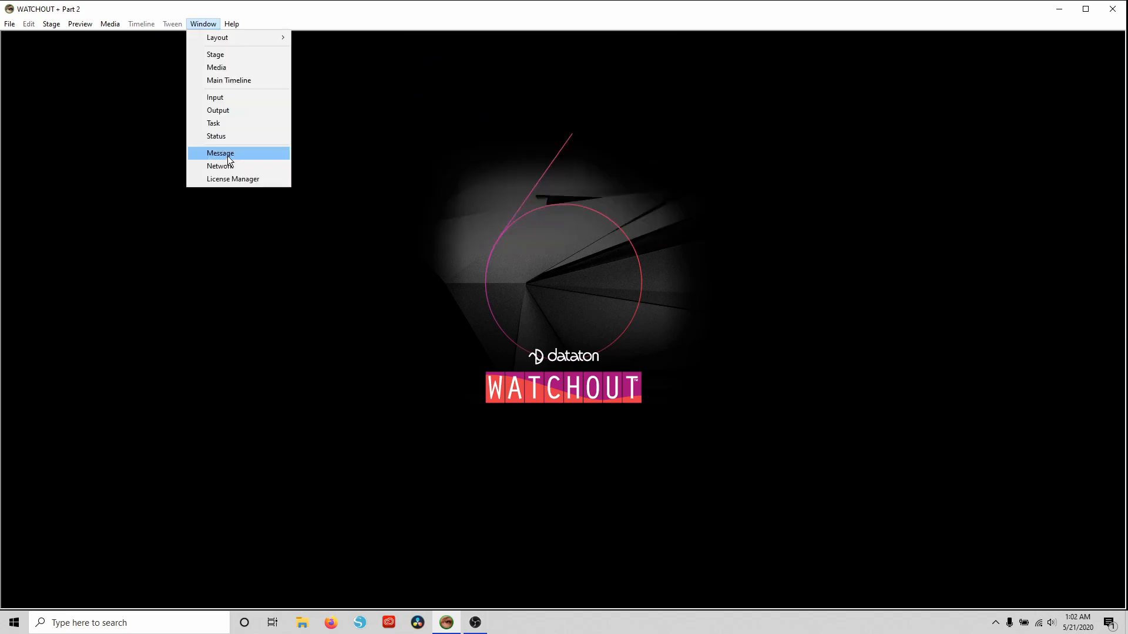
pyautogui.click(231, 168)
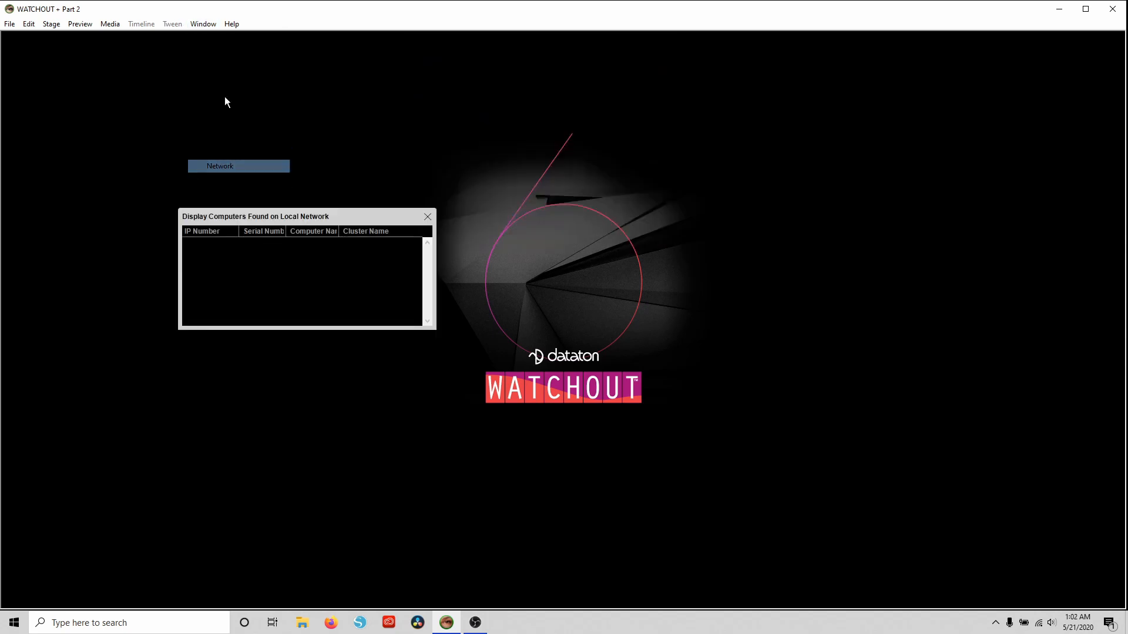
pyautogui.click(213, 24)
pyautogui.click(243, 179)
pyautogui.moveTo(240, 150); pyautogui.dragTo(324, 99)
# Step: Widen the Display Computers Found on Local Network window, and close both it and the License Manager
pyautogui.click(342, 219)
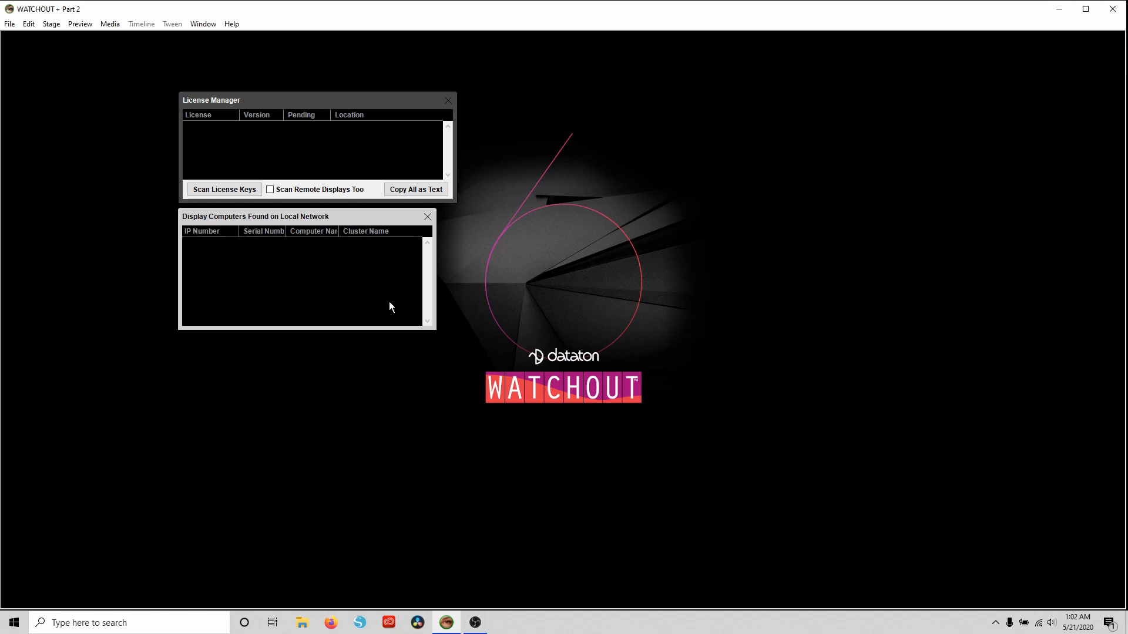
pyautogui.moveTo(436, 267); pyautogui.dragTo(511, 265)
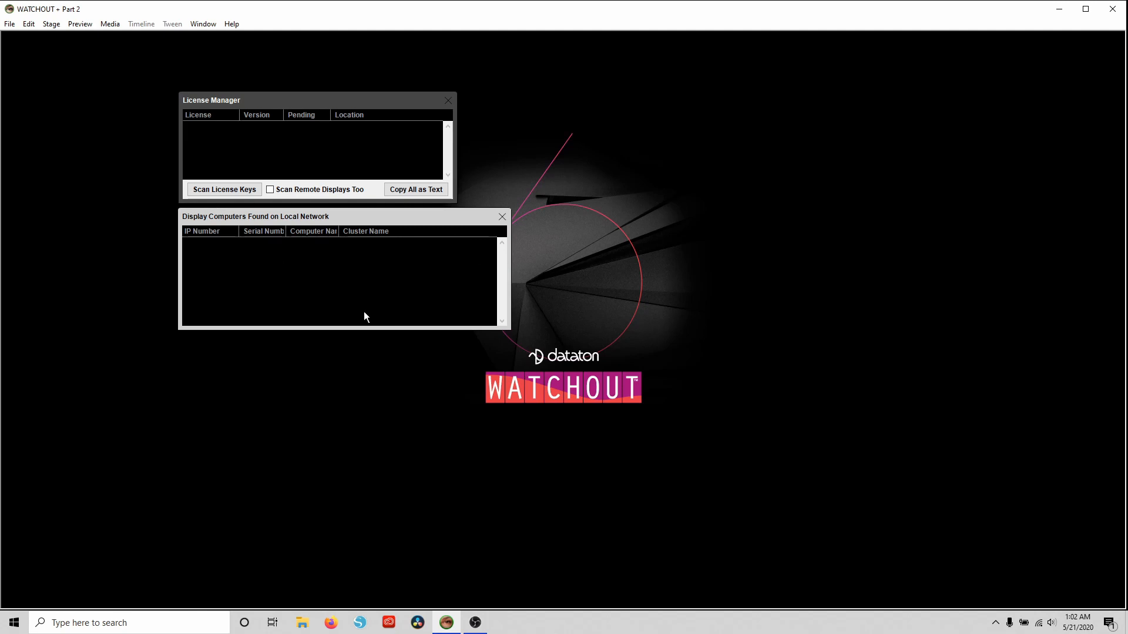
pyautogui.click(502, 217)
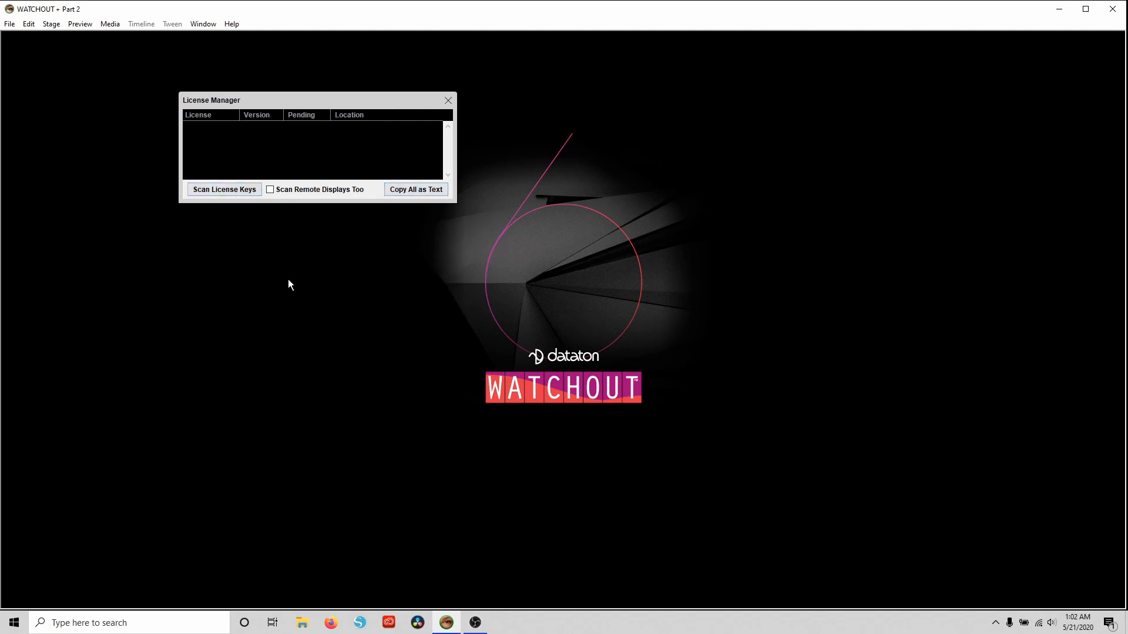
pyautogui.click(448, 101)
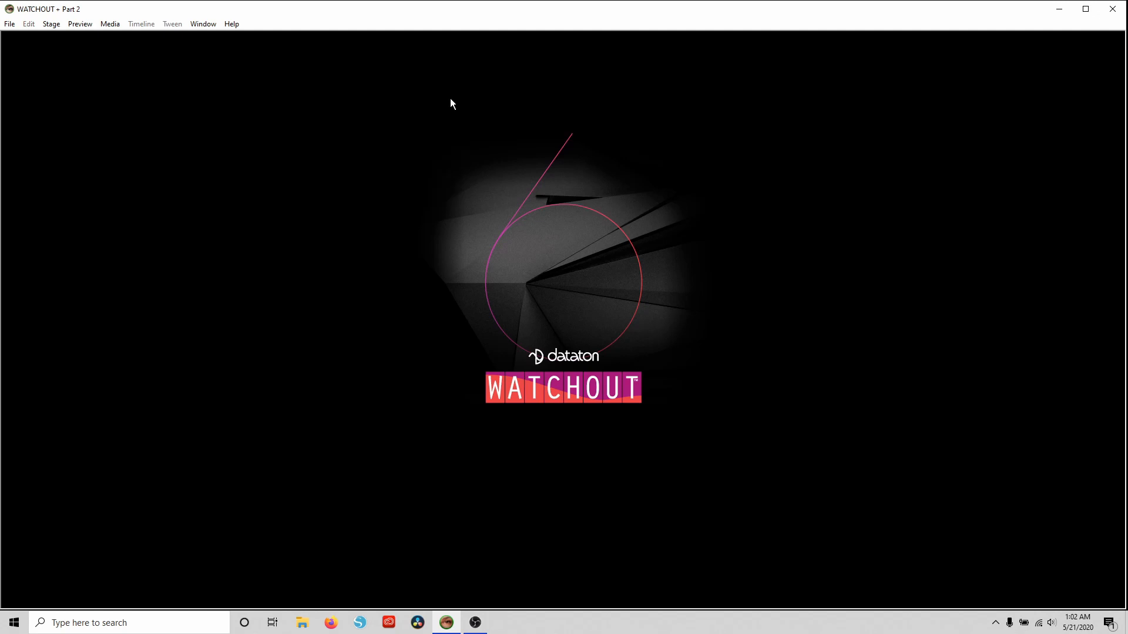